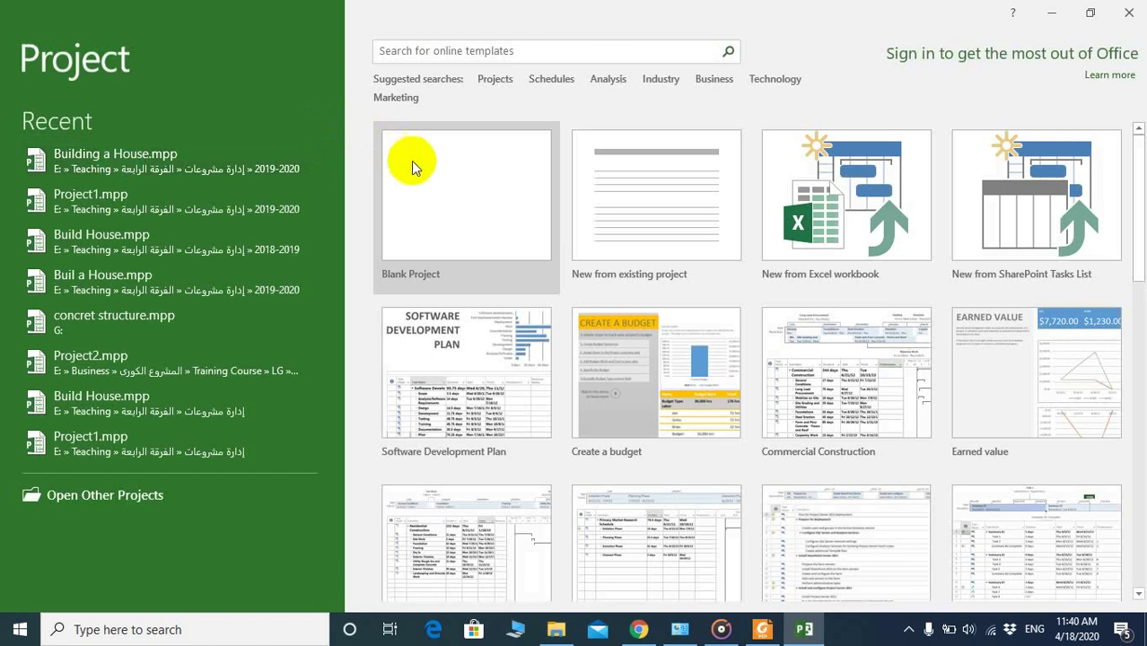
# Create a blank project and save it as House in the 2019-2020 folder
pyautogui.click(418, 168)
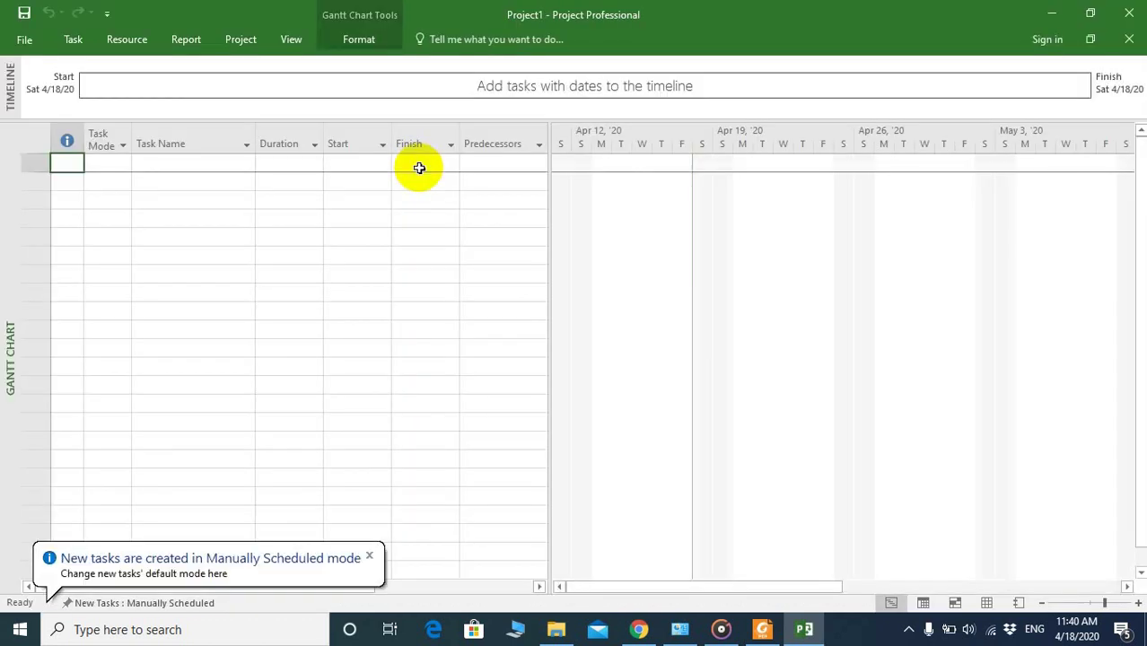
pyautogui.click(369, 556)
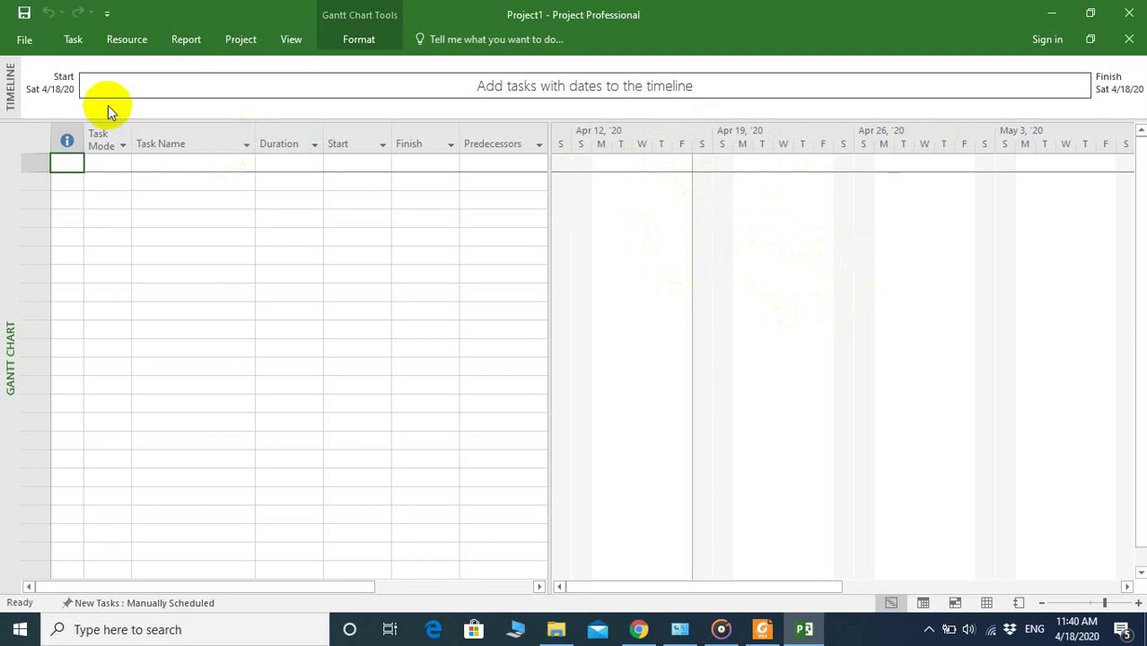
pyautogui.click(24, 15)
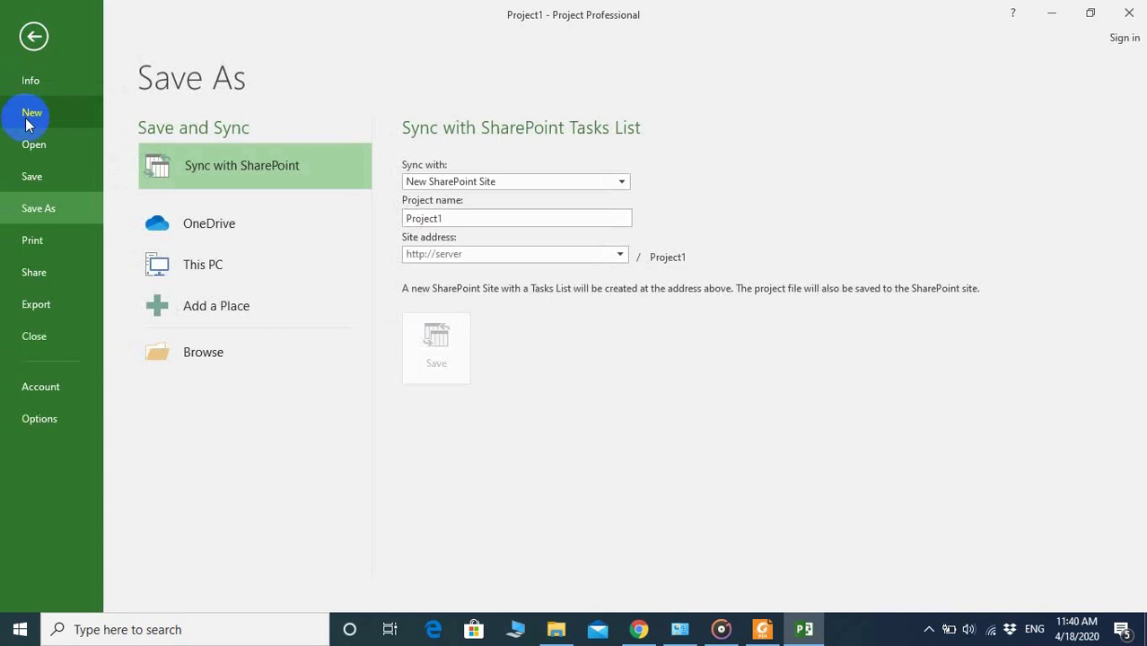
pyautogui.click(59, 177)
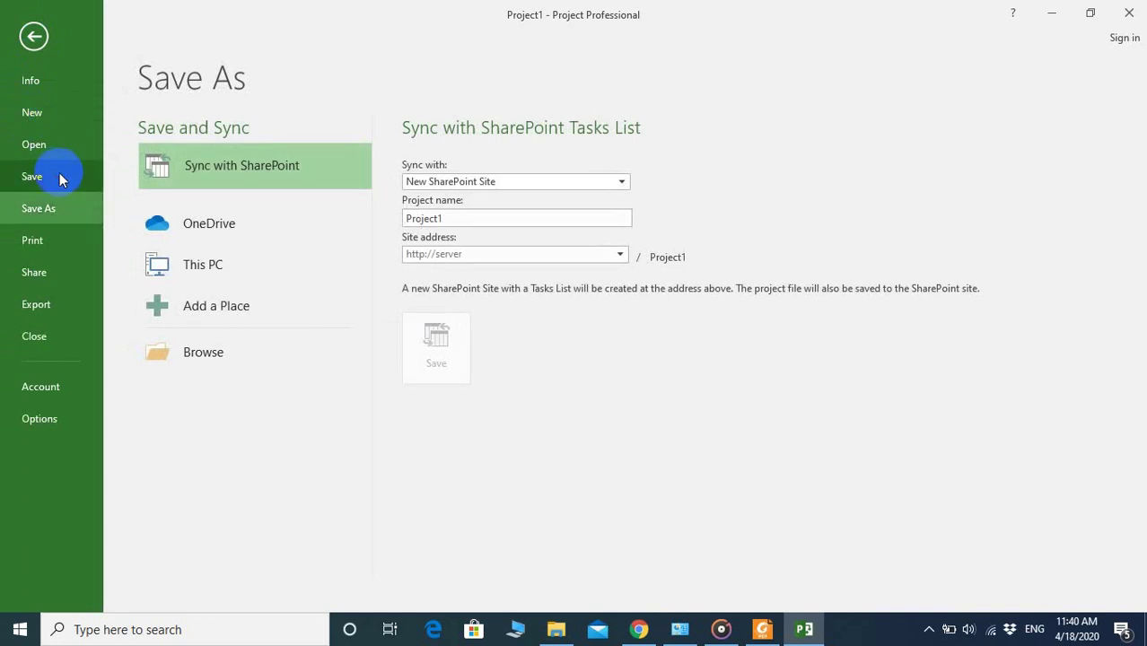
pyautogui.click(182, 265)
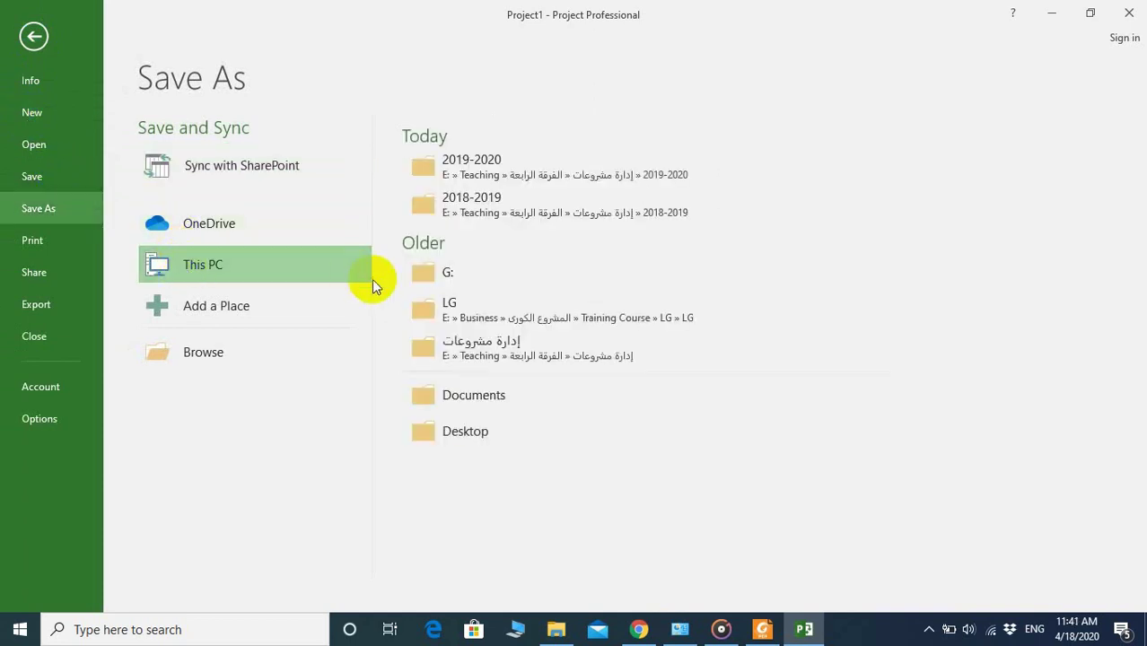
pyautogui.click(502, 170)
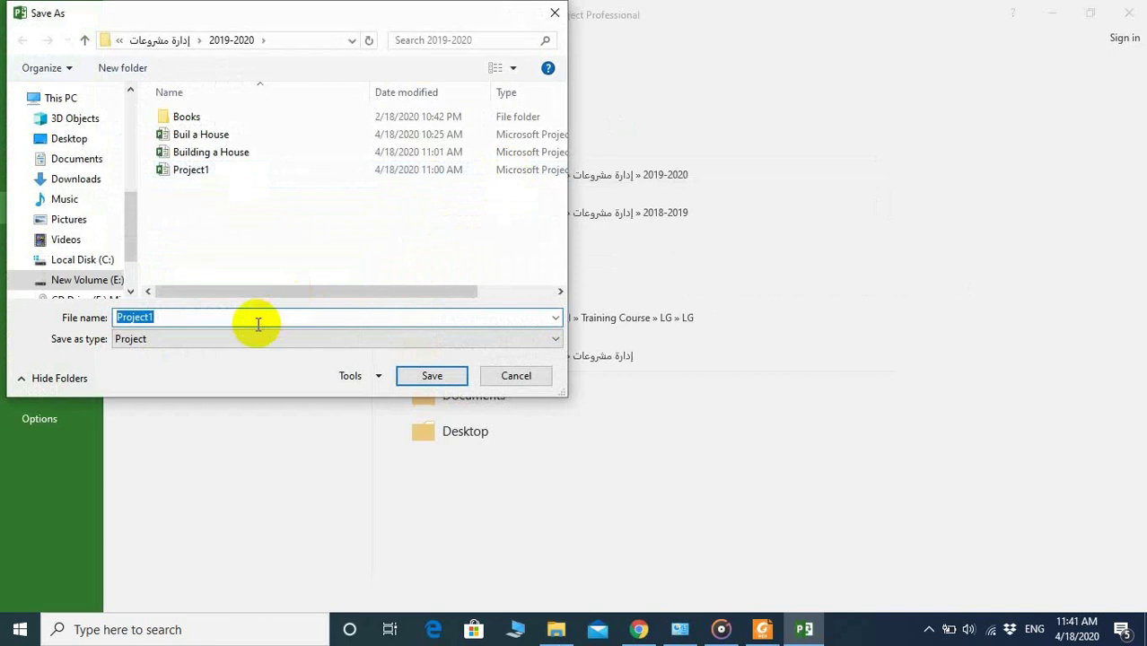
pyautogui.write('House')
pyautogui.press('Return')
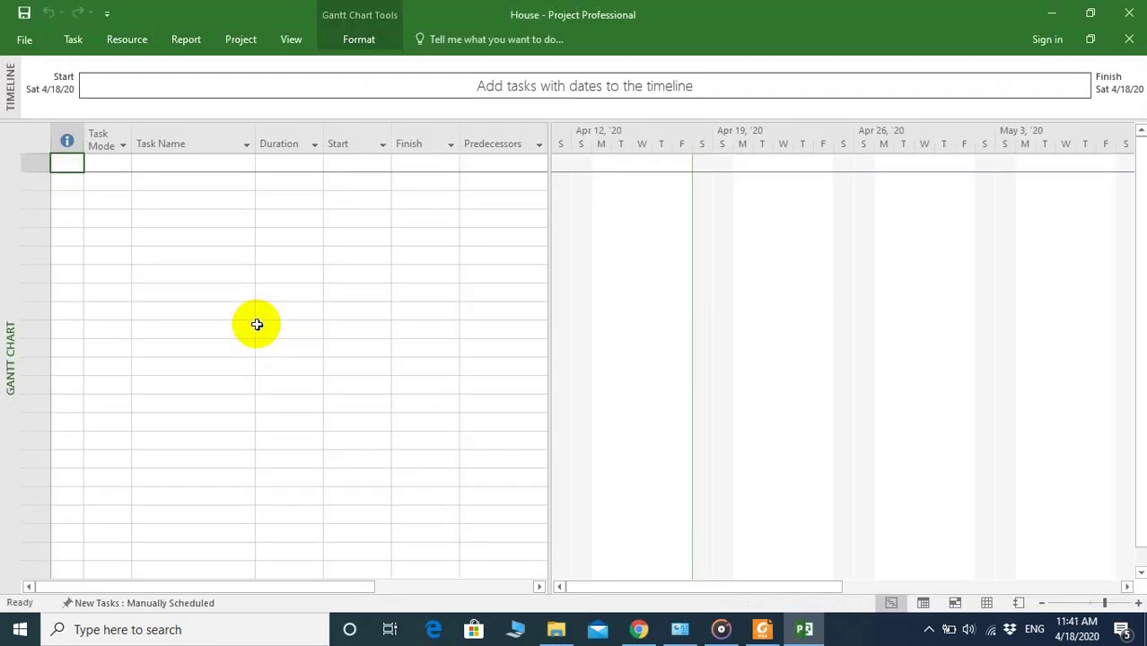
# Add Excavation as the first task with a duration of 3 days
pyautogui.click(205, 164)
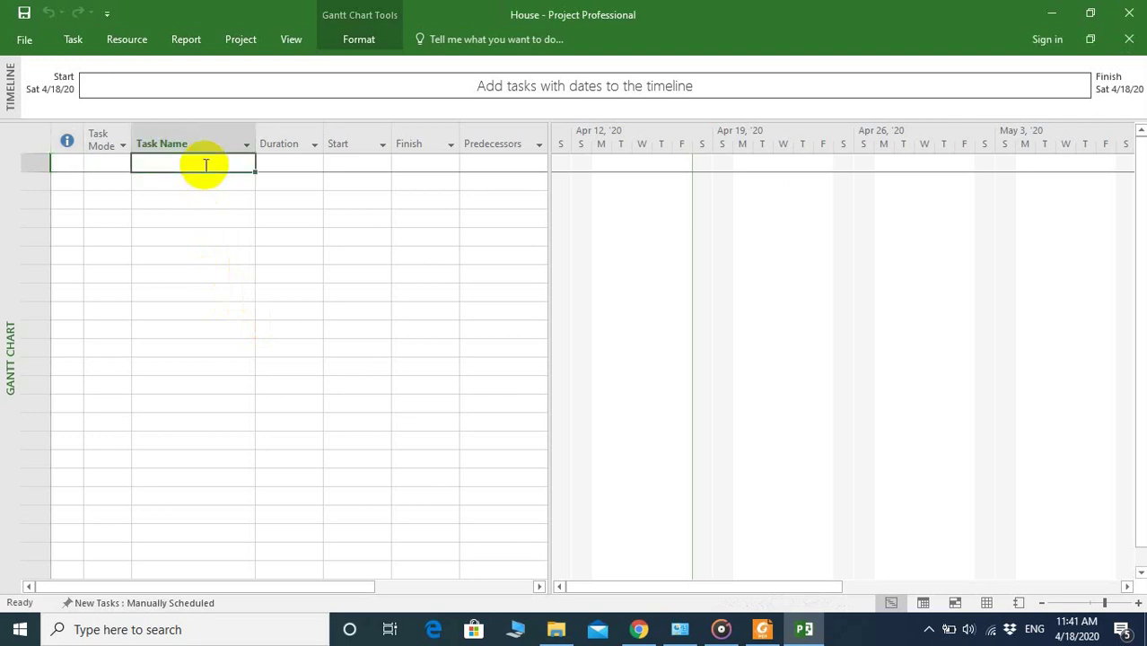
pyautogui.write('Excav')
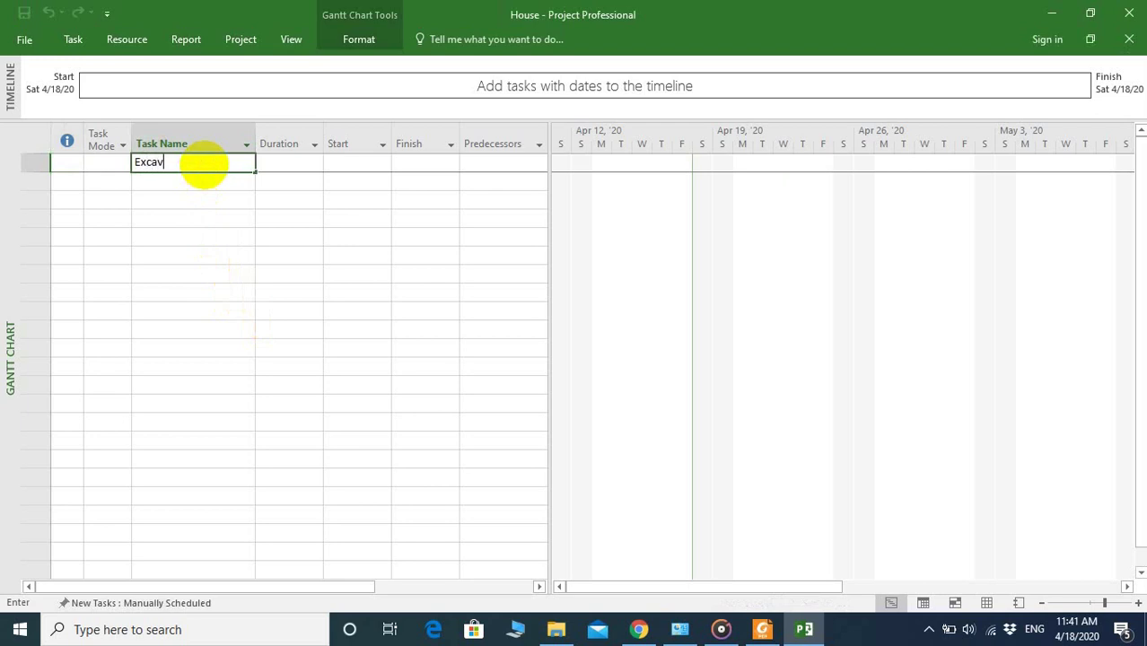
pyautogui.write('ation')
pyautogui.click(278, 165)
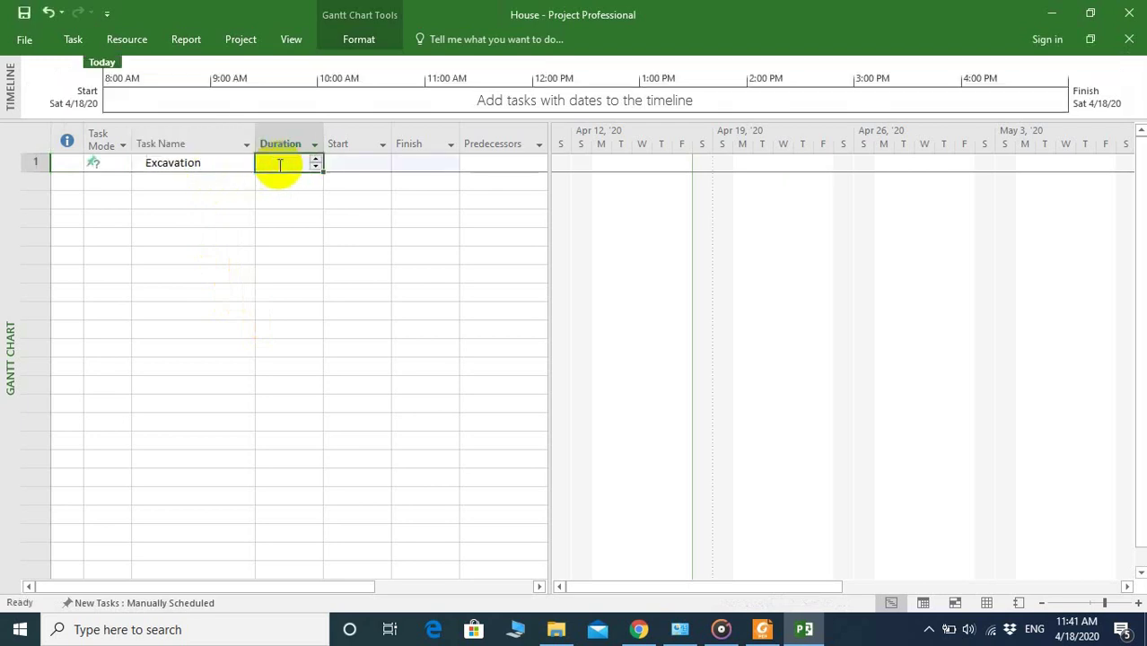
pyautogui.write('3')
# Add a Shuttering task below Excavation with a duration of 3 days
pyautogui.click(232, 174)
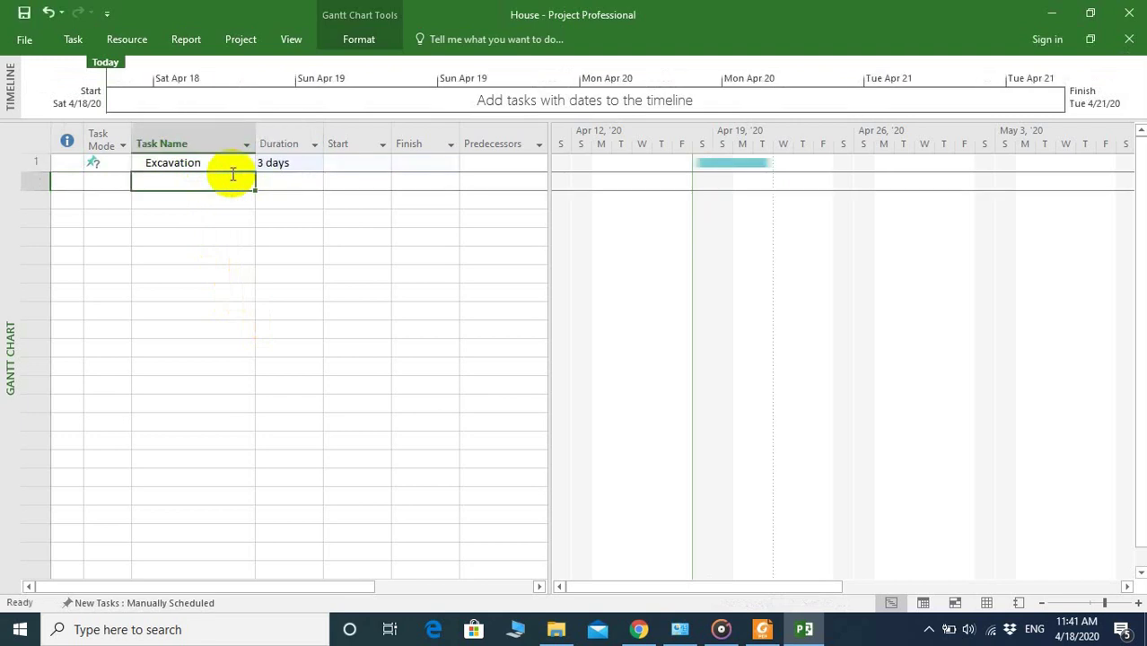
pyautogui.write('Shuttering')
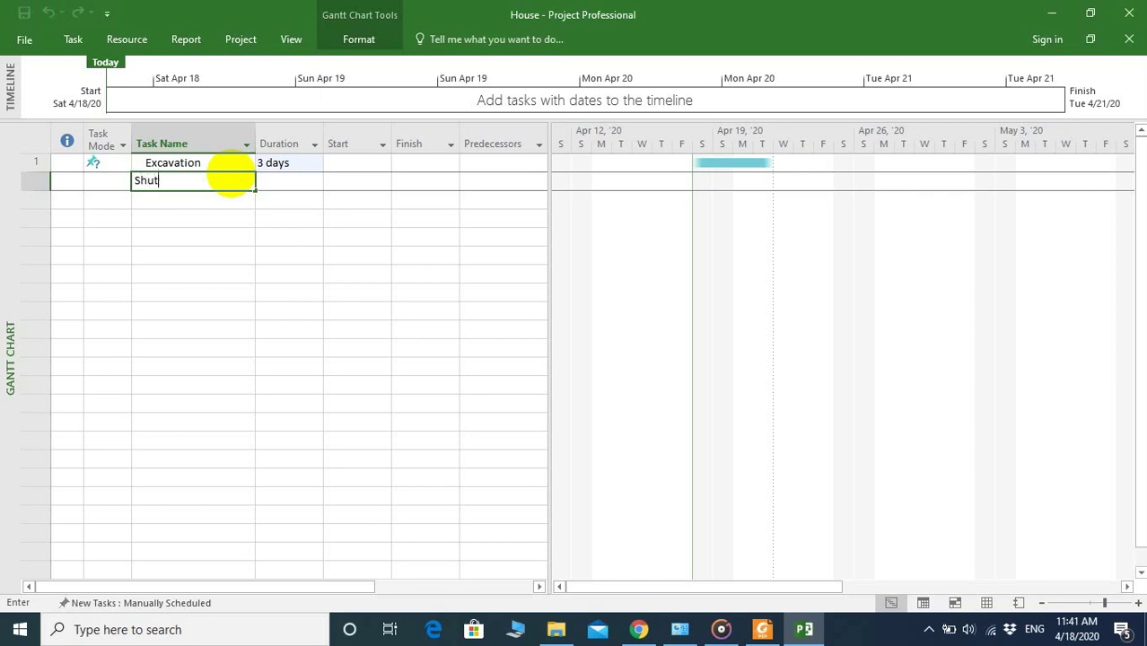
pyautogui.click(278, 182)
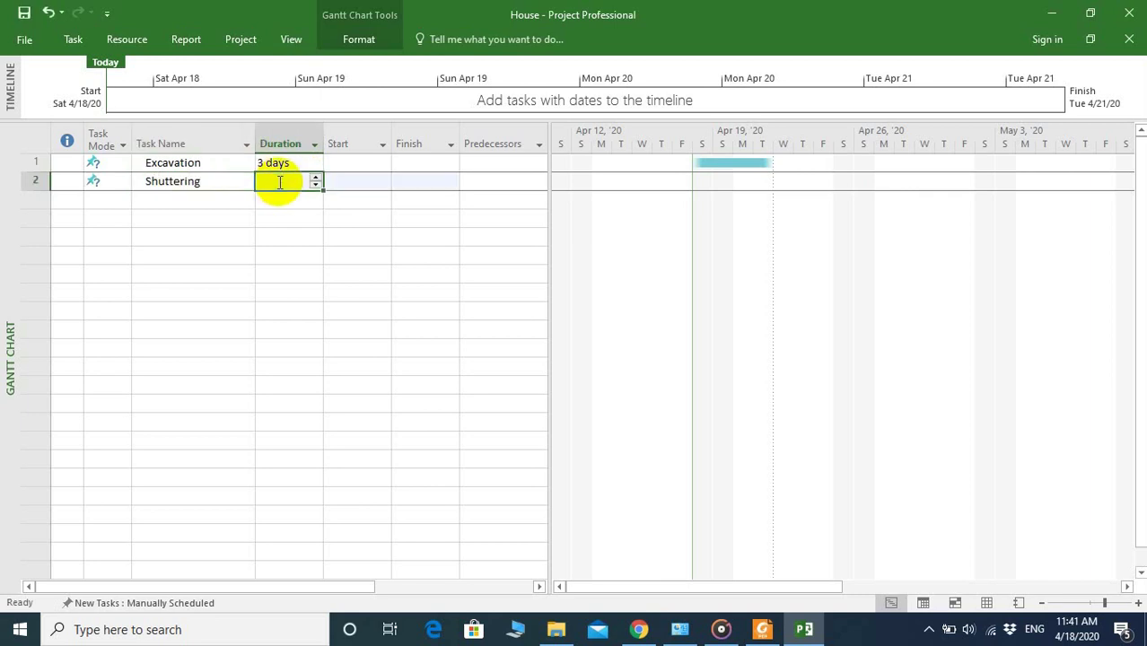
pyautogui.write('3')
# Add a Pouring Cement task below Shuttering with a duration of 1 day
pyautogui.click(235, 200)
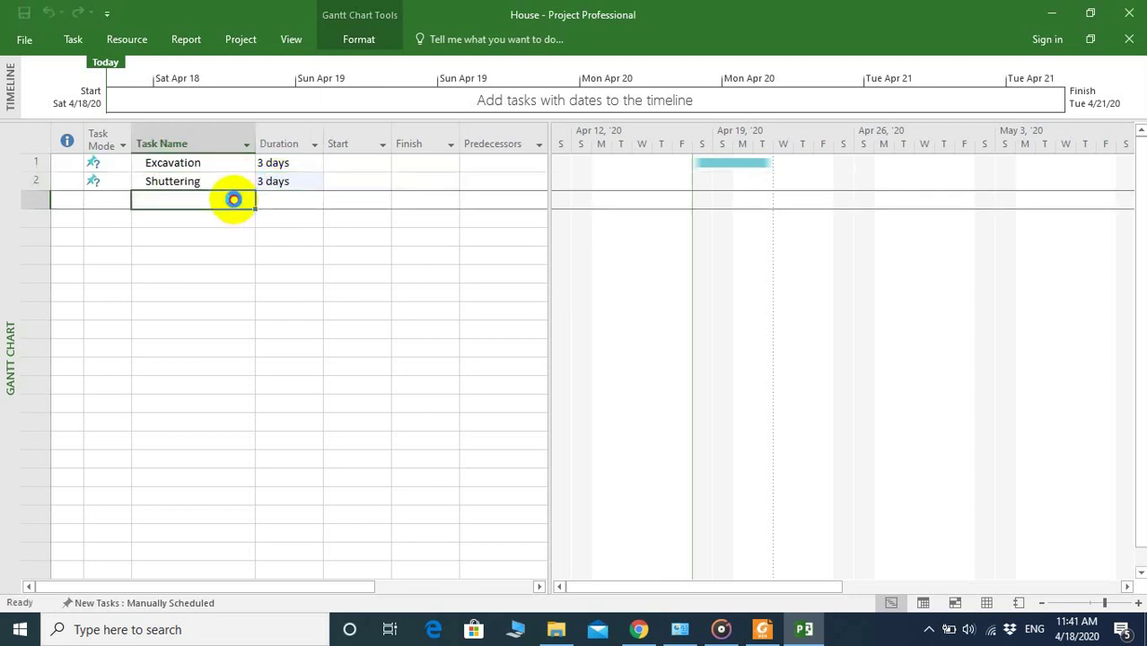
pyautogui.write('Po')
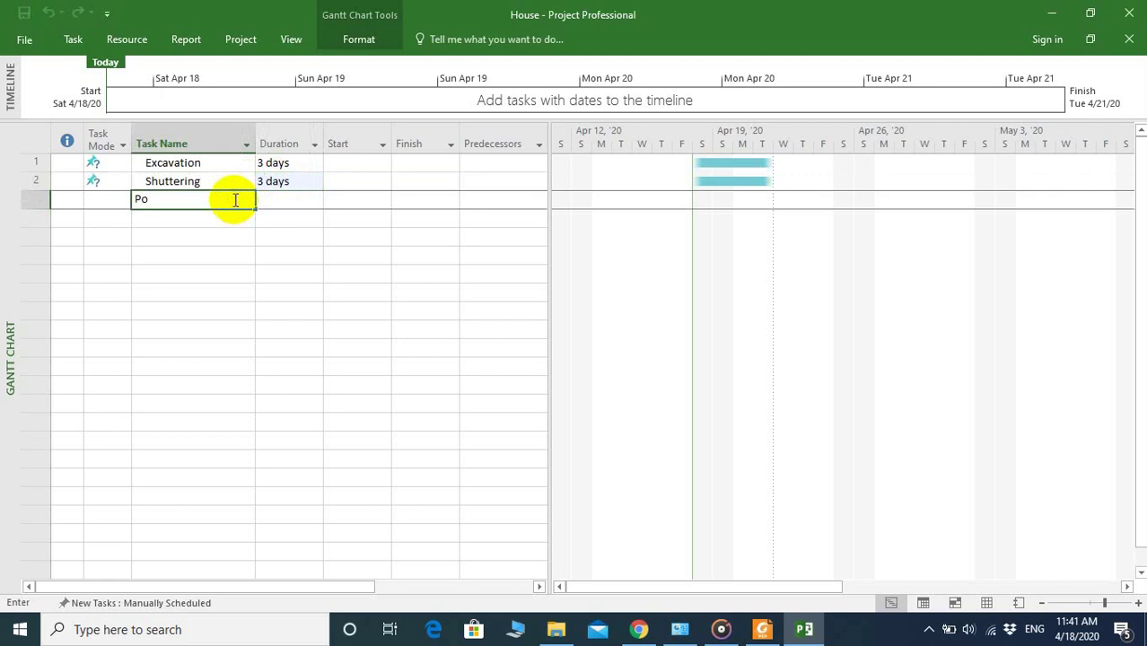
pyautogui.write('uring Cement')
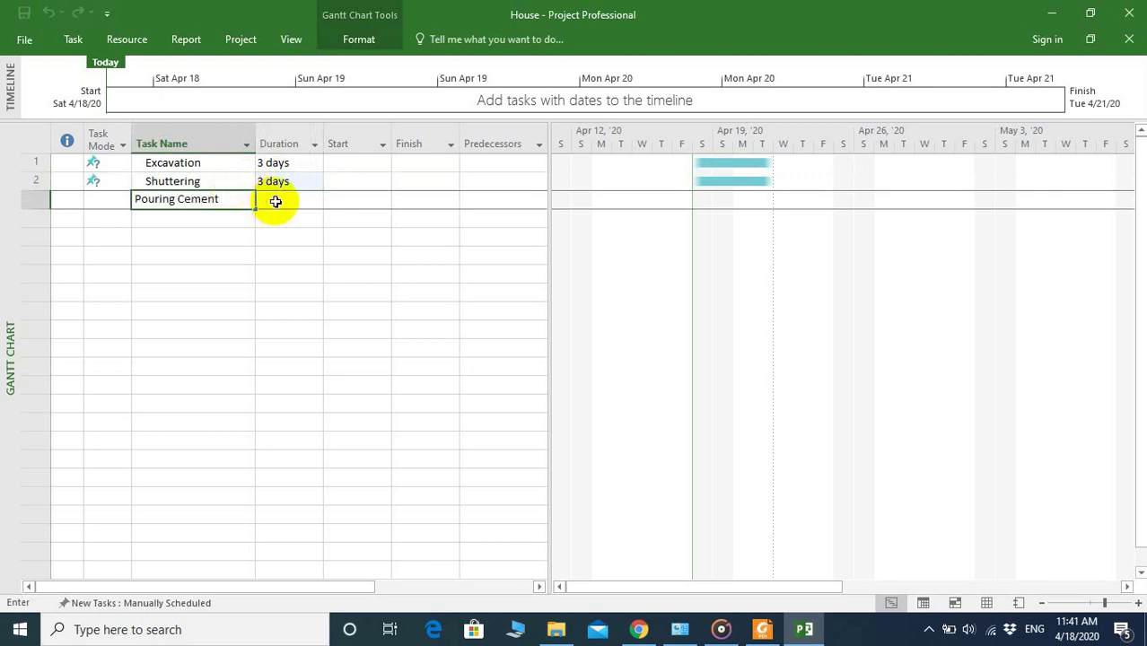
pyautogui.click(273, 199)
pyautogui.write('1 day')
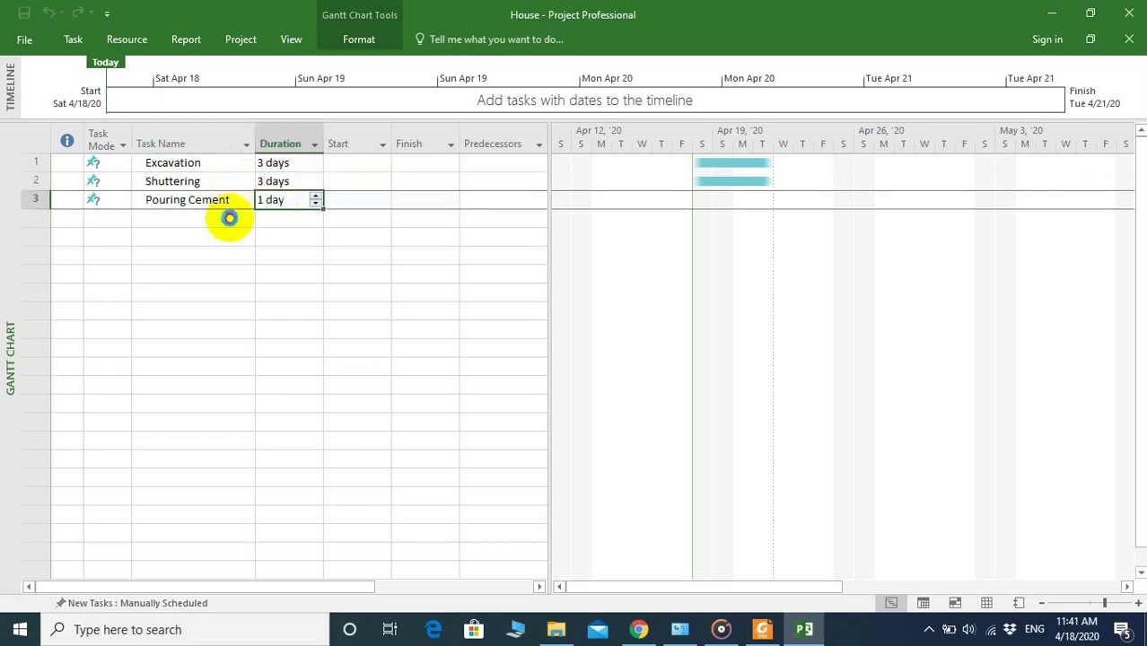
# Add a First Floor task below Pouring Cement with a duration of 5 days
pyautogui.click(231, 218)
pyautogui.write('Fir')
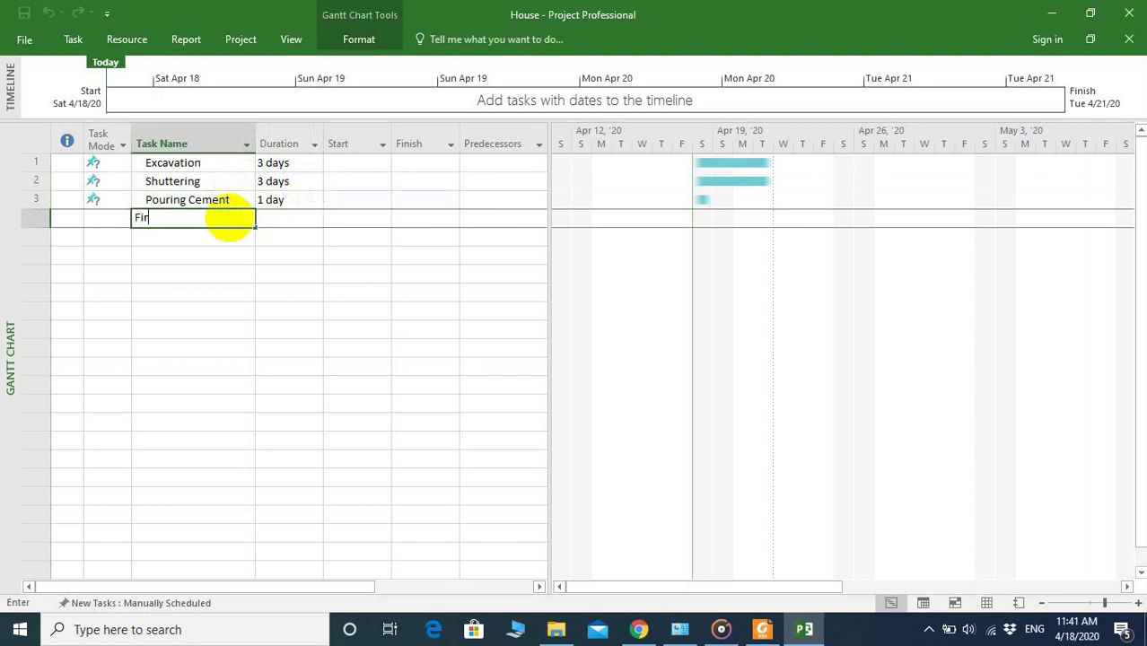
pyautogui.write('st Floor')
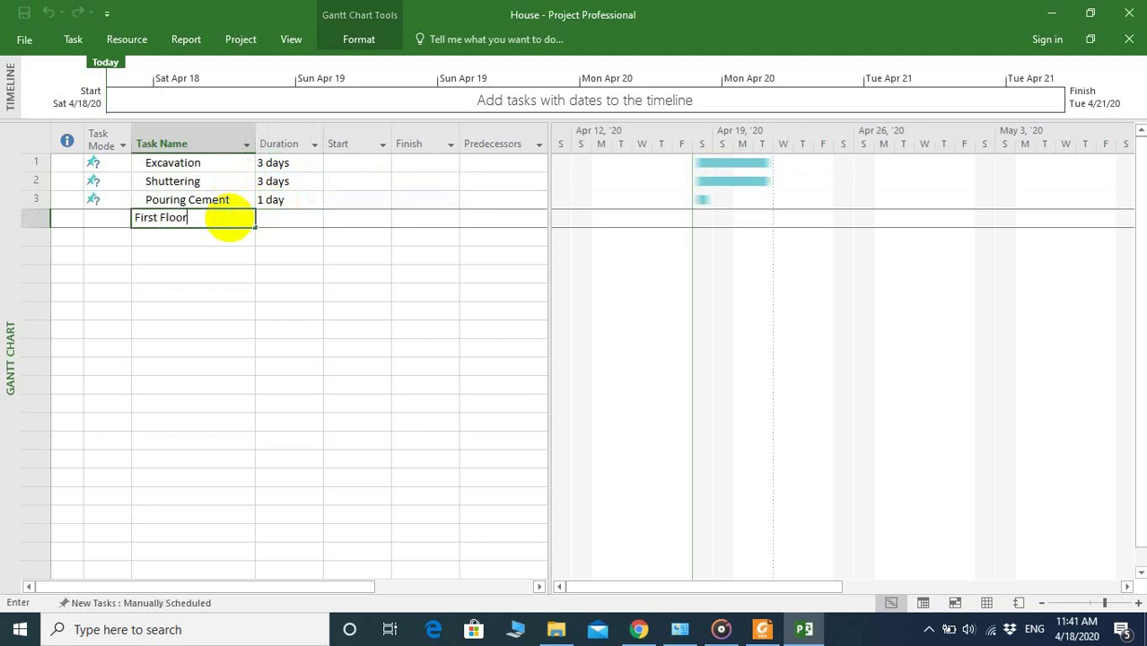
pyautogui.click(275, 219)
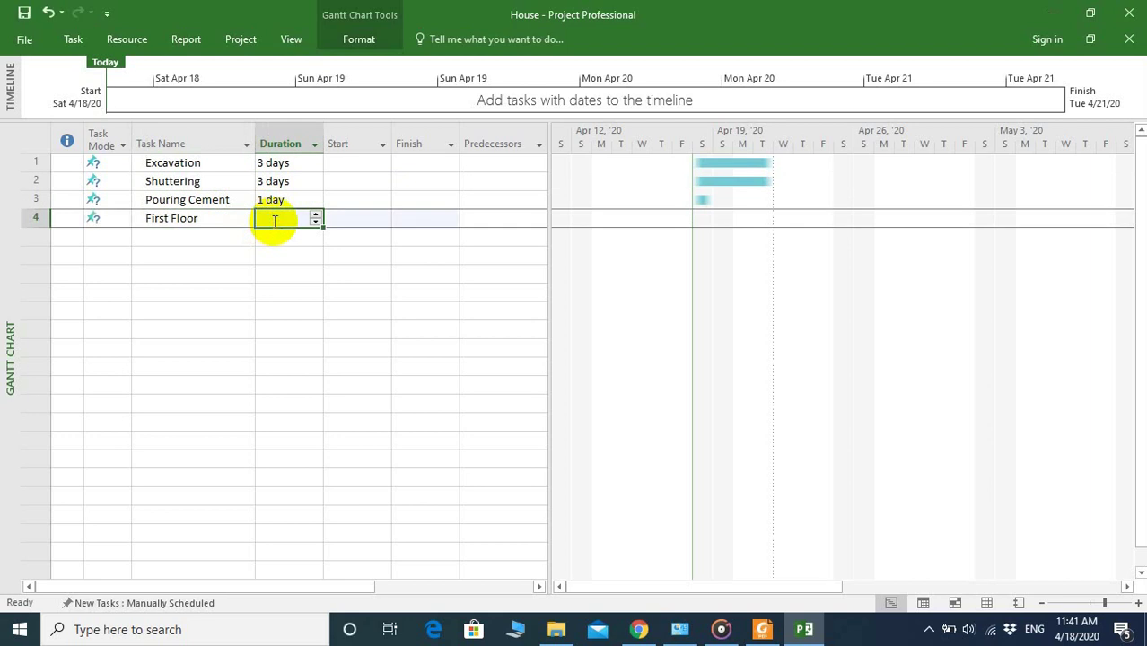
pyautogui.write('5')
# Add a Second Floor task below First Floor with a duration of 6 days
pyautogui.click(225, 238)
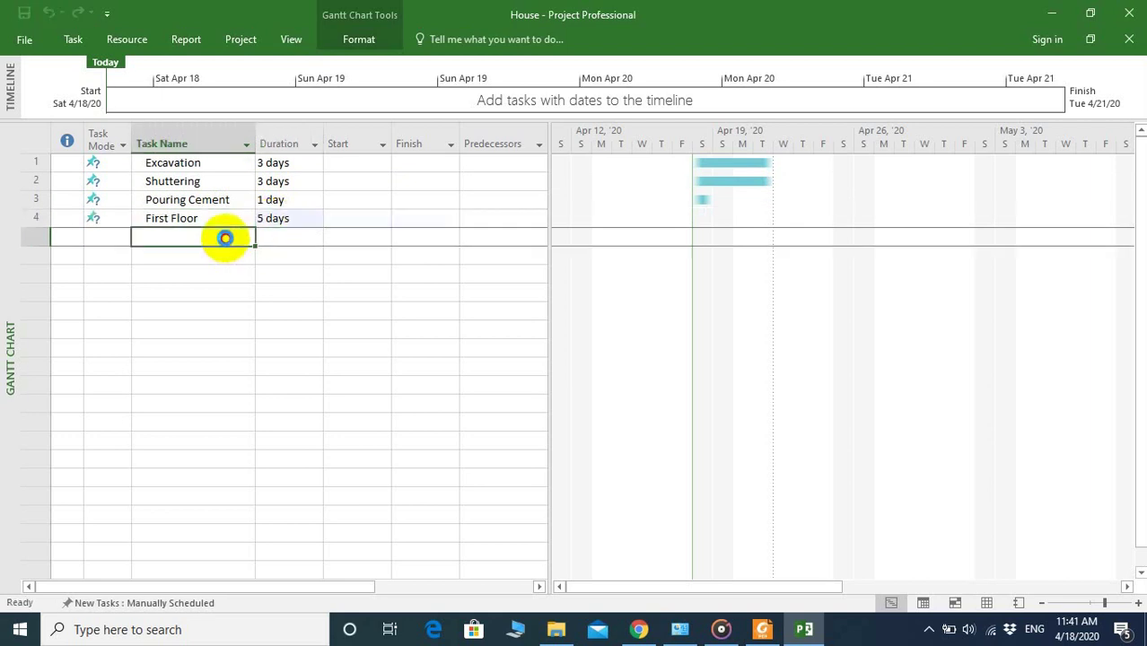
pyautogui.write('Seco')
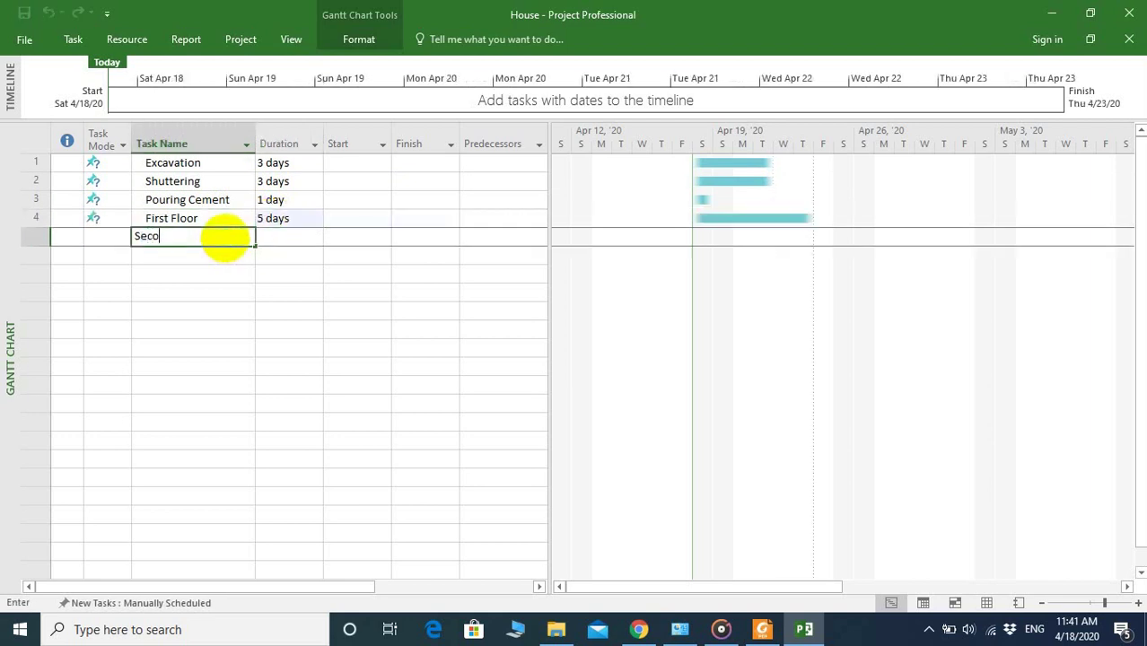
pyautogui.write('nd Floor')
pyautogui.click(266, 238)
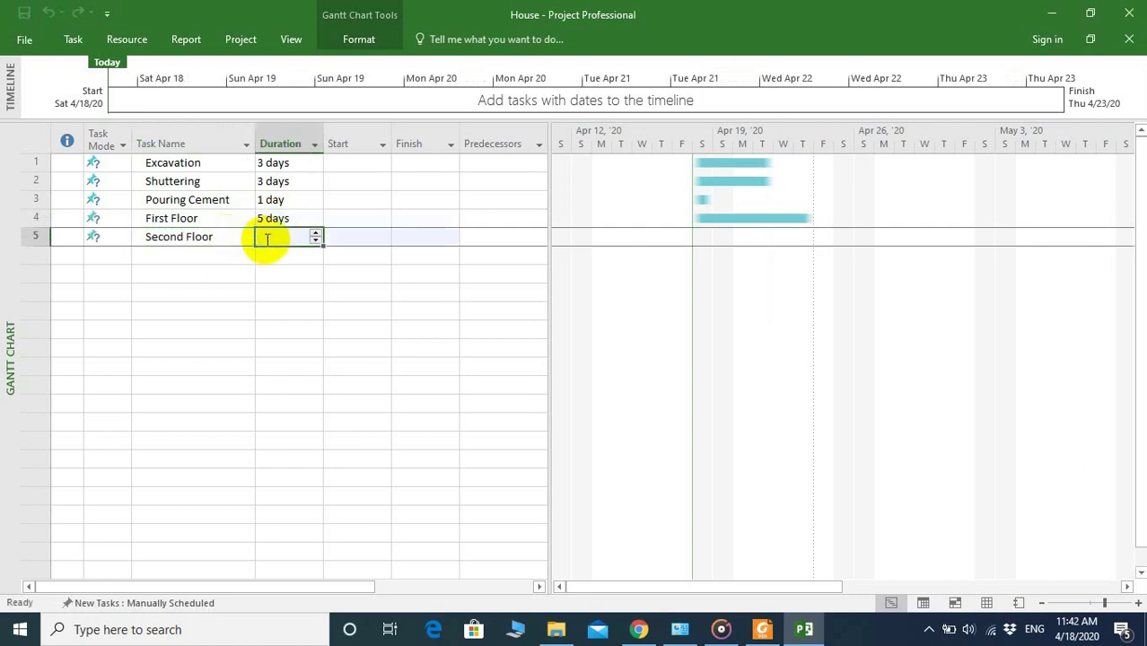
pyautogui.write('5')
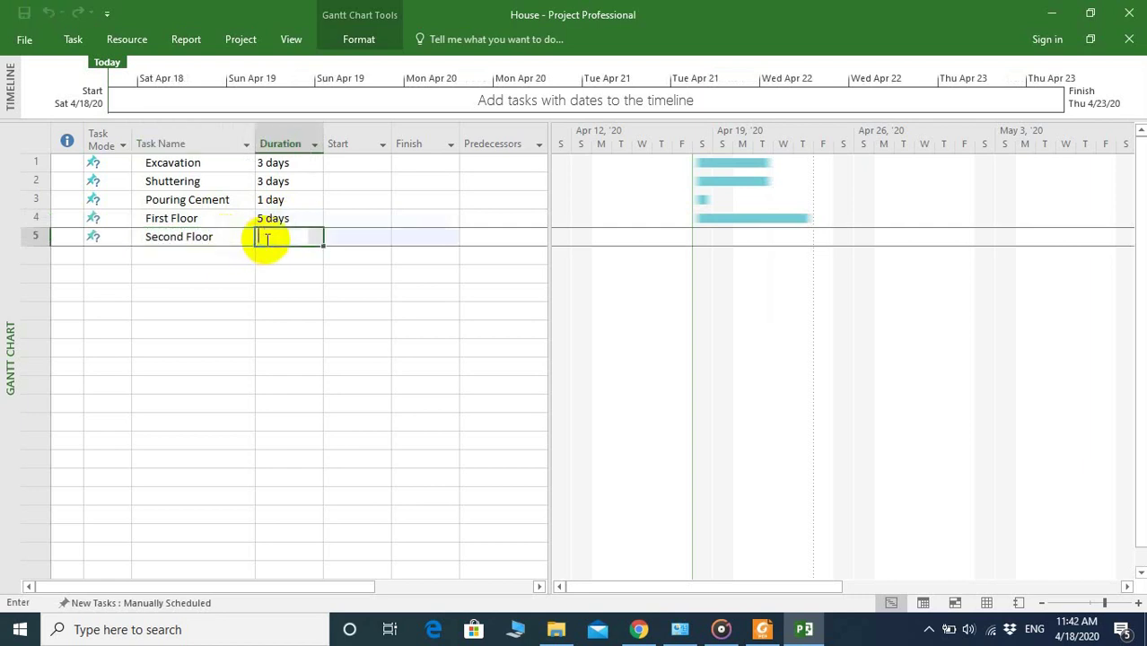
# Add a Utilities task below Second Floor with a duration of 8 days
pyautogui.click(148, 256)
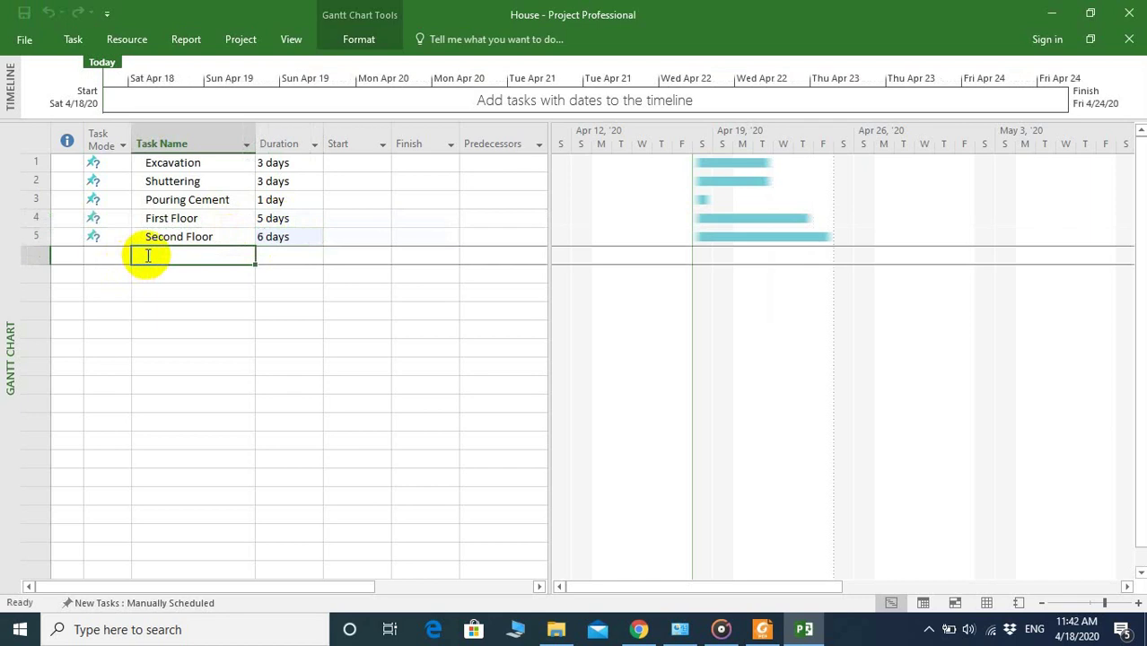
pyautogui.write('Ut')
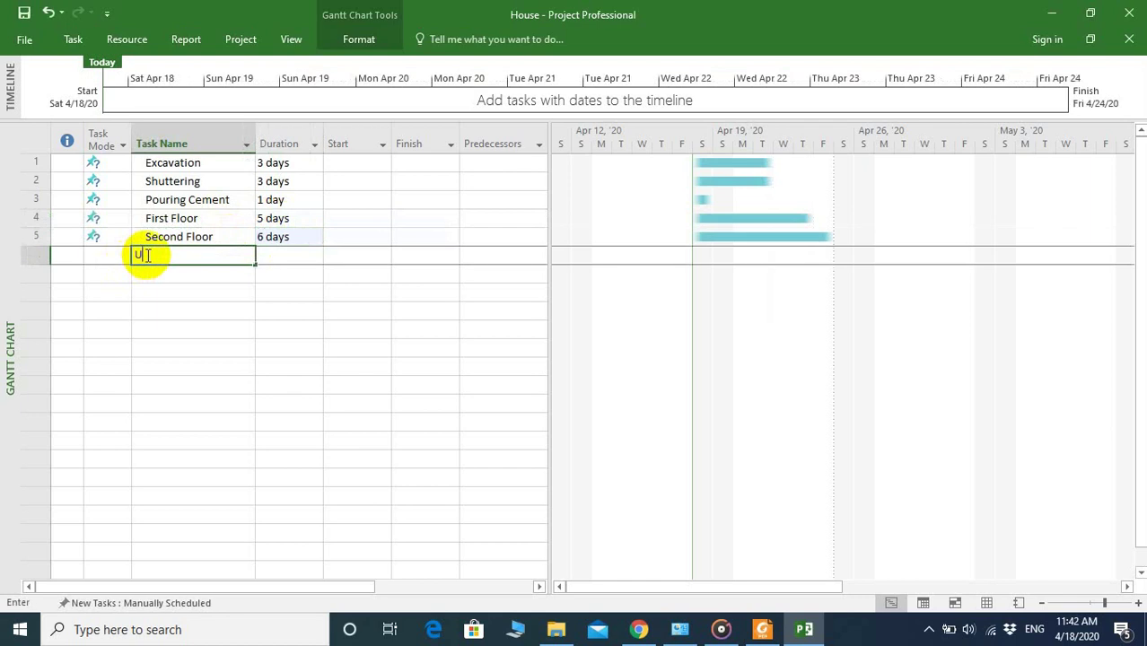
pyautogui.write('ilities')
pyautogui.click(278, 256)
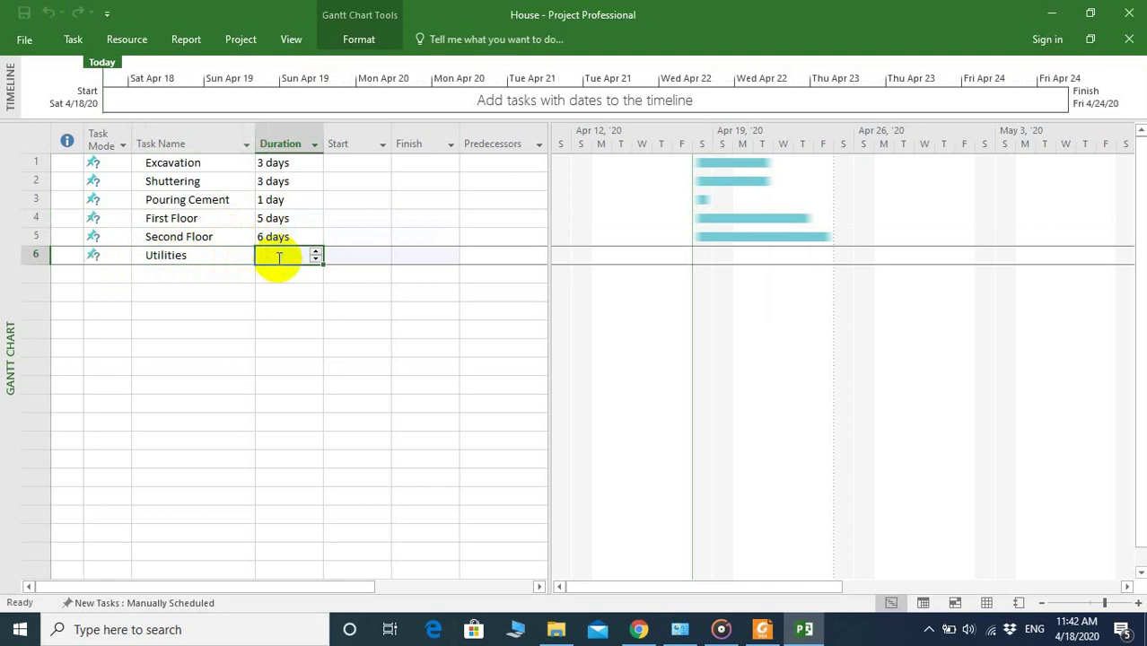
pyautogui.write('8')
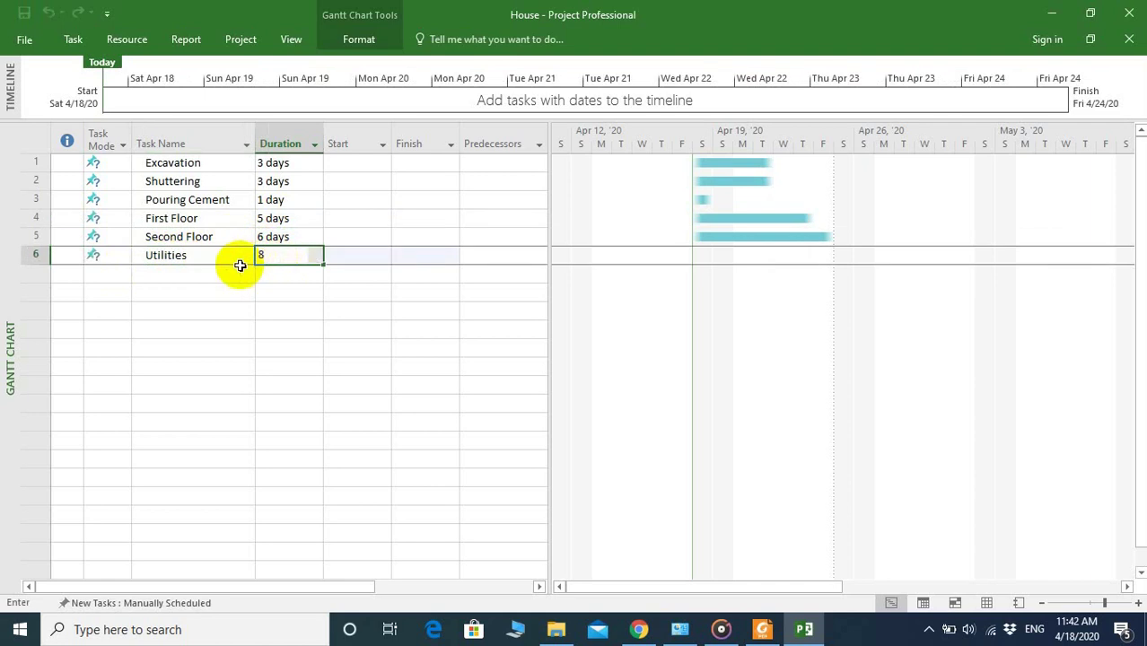
# Add an Install Windows task below Utilities with a duration of 2 days
pyautogui.click(226, 268)
pyautogui.write('Install')
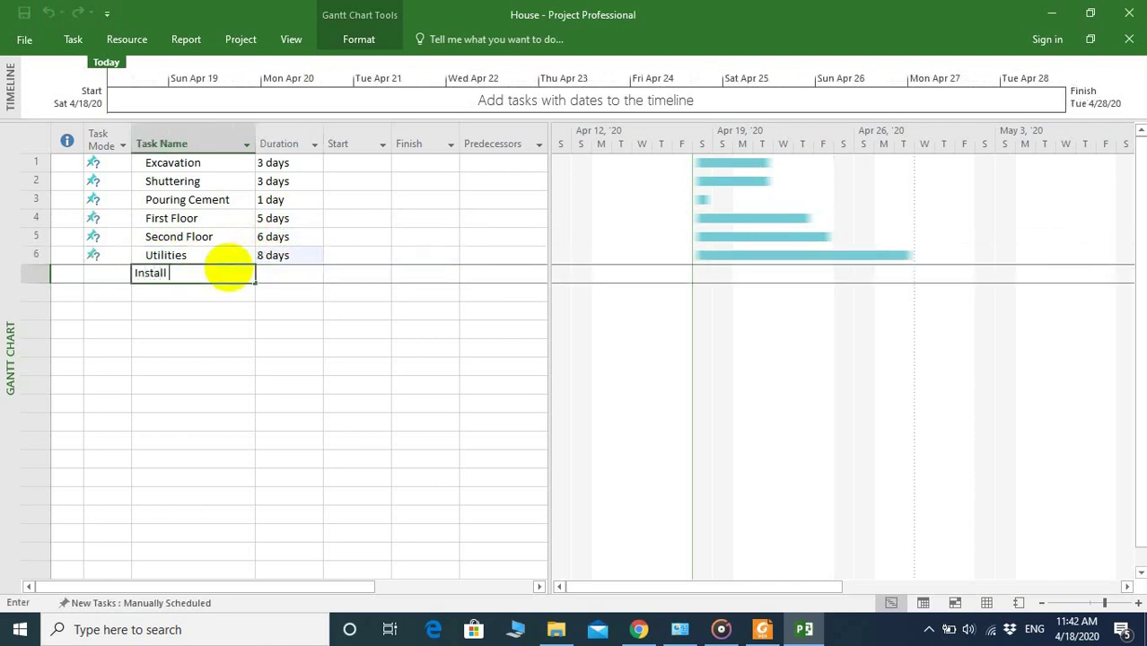
pyautogui.write(' Windows')
pyautogui.click(283, 272)
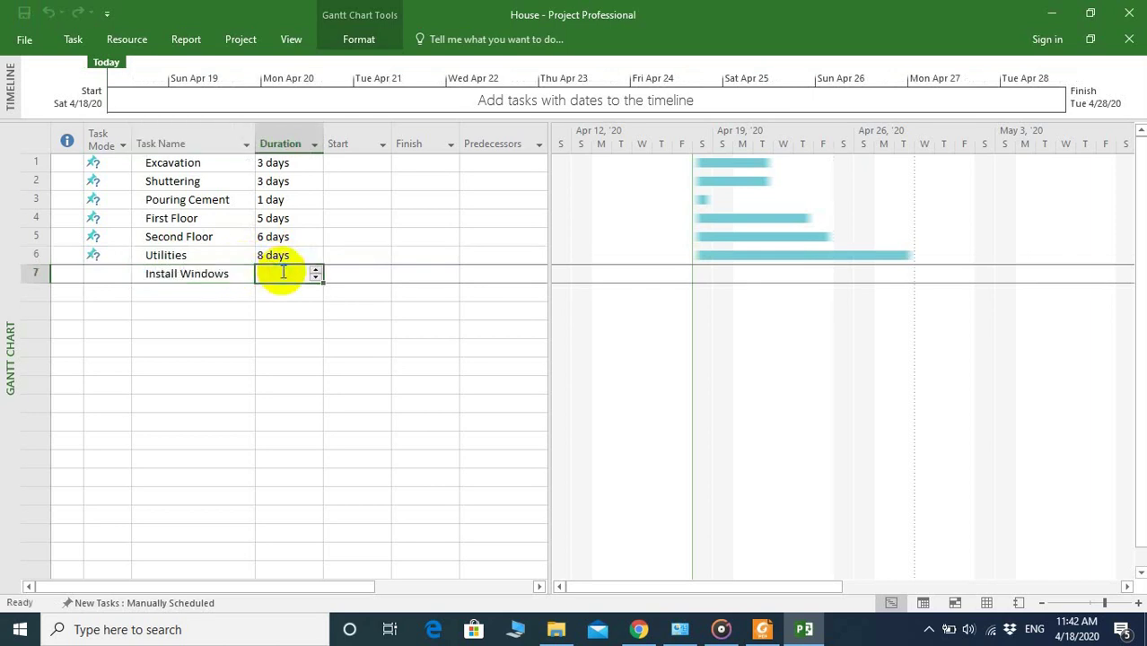
pyautogui.write('2')
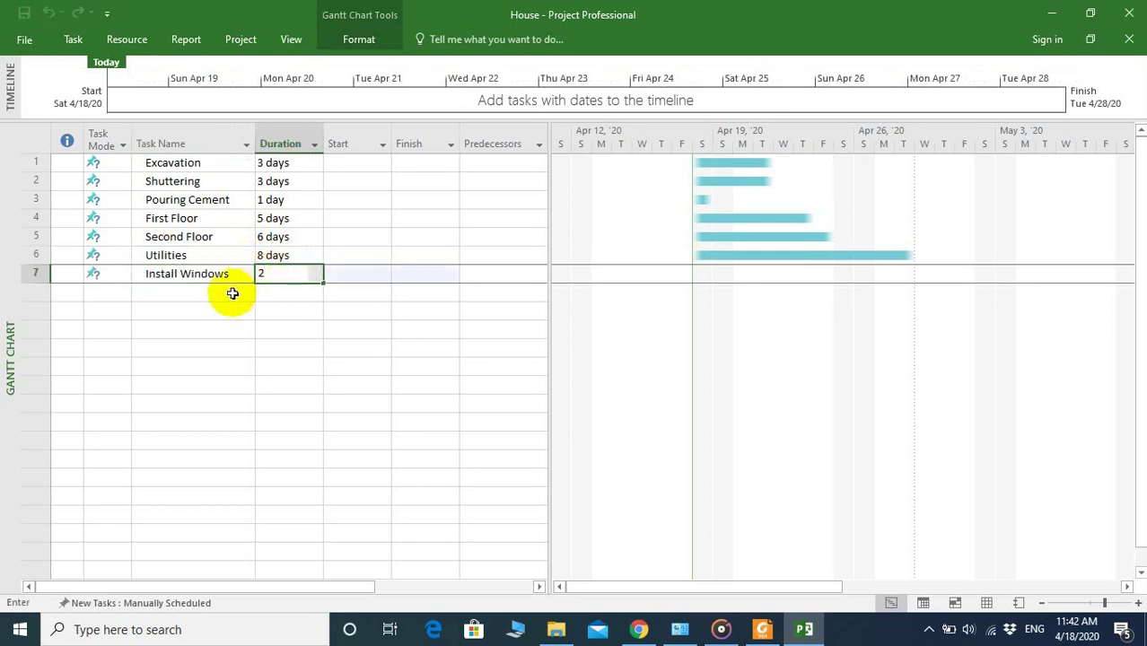
# Add an Install Doors task below Install Windows with a duration of 2 days
pyautogui.click(233, 293)
pyautogui.write('Inst')
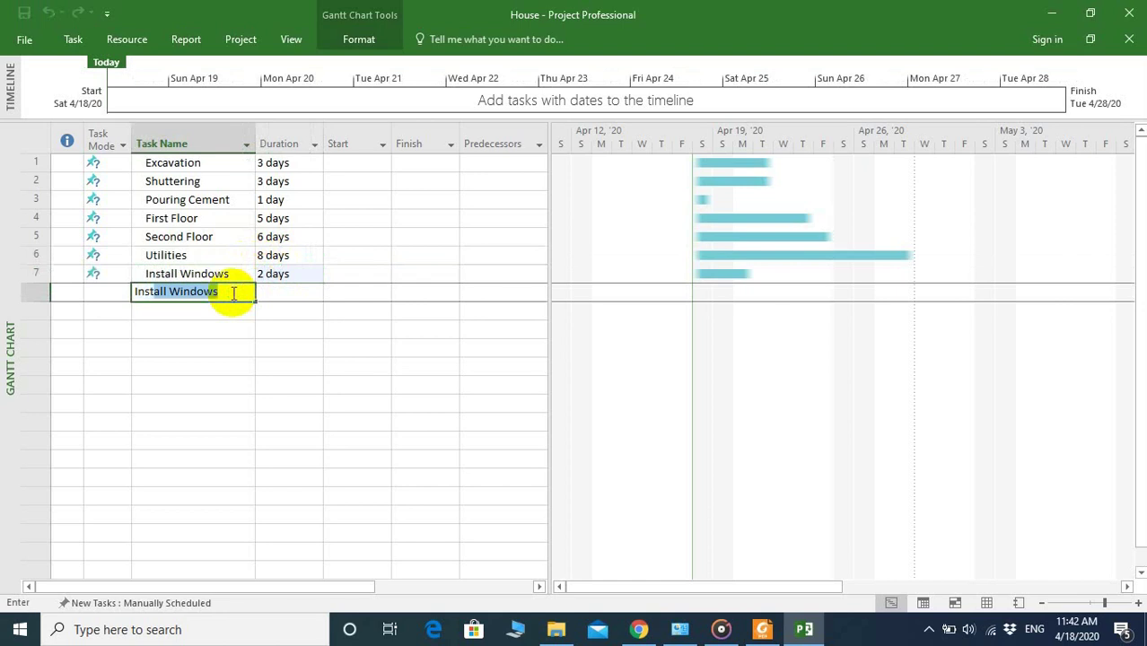
pyautogui.write('all Doors')
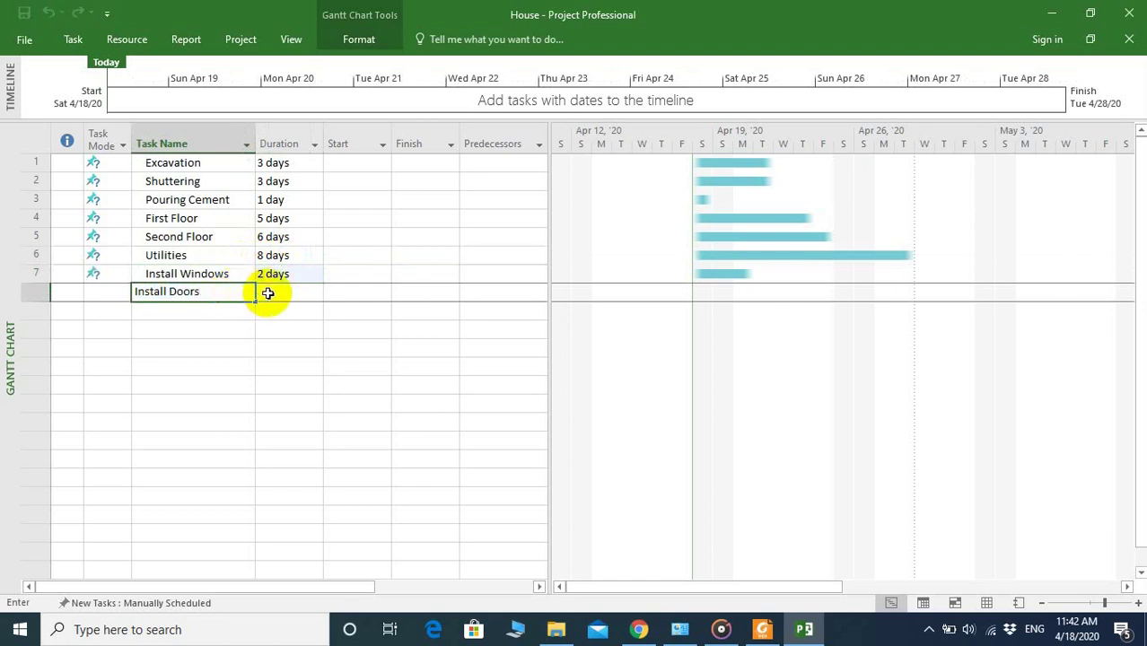
pyautogui.click(267, 293)
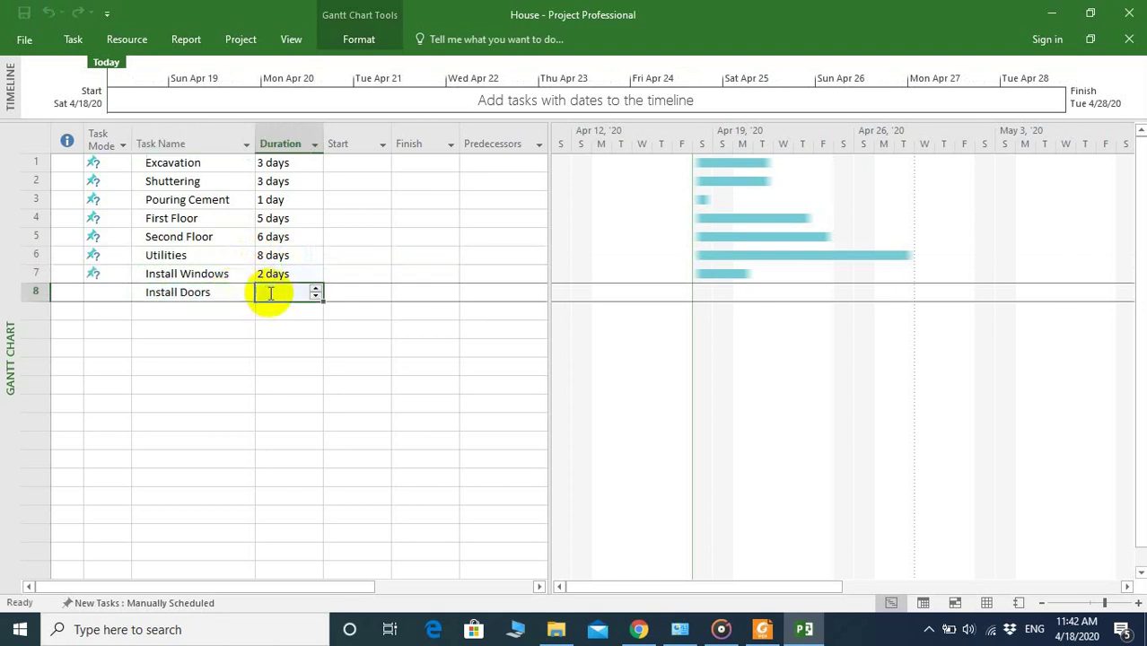
pyautogui.write('2')
pyautogui.click(222, 313)
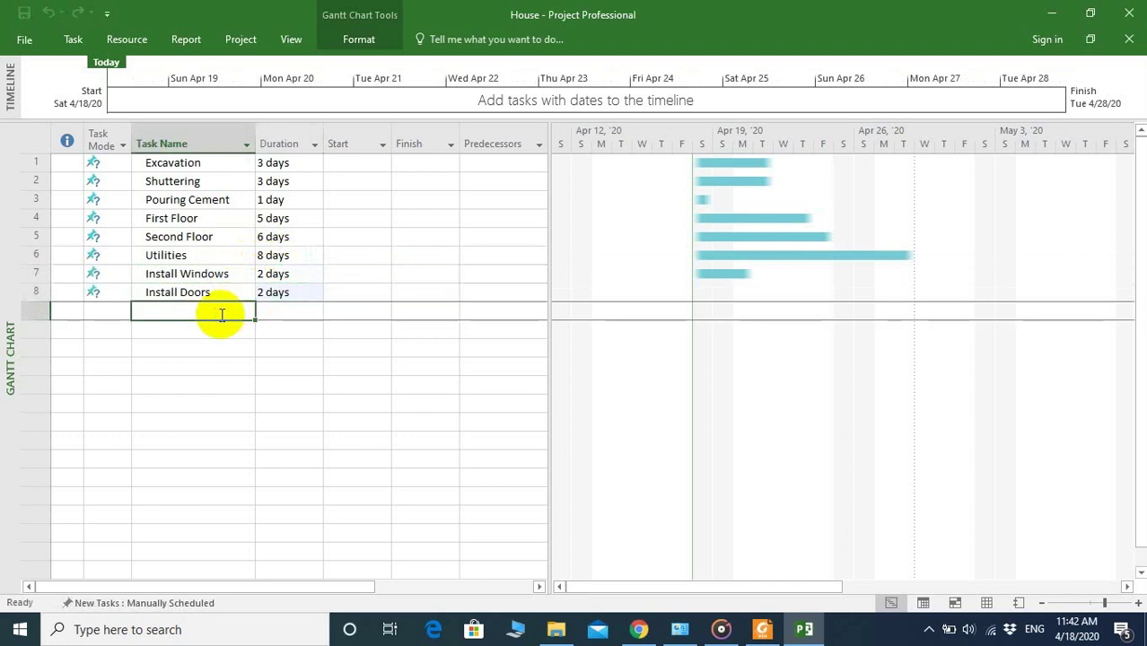
# Add a Furniture task below Install Doors with a duration of 5 days
pyautogui.write('F')
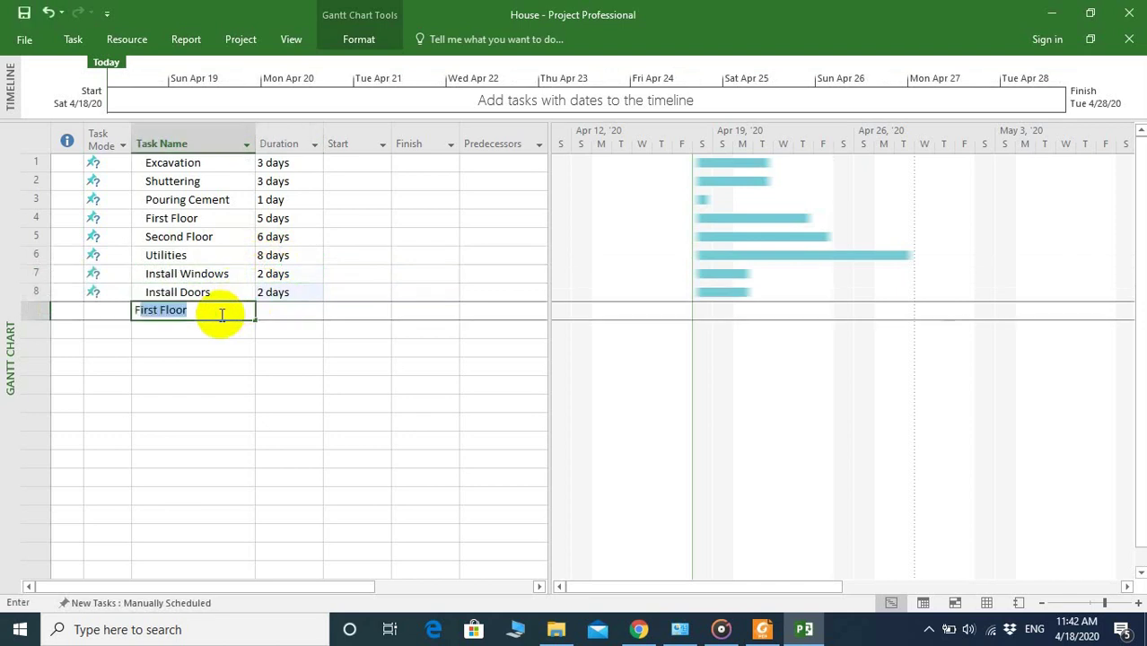
pyautogui.write('urnitu')
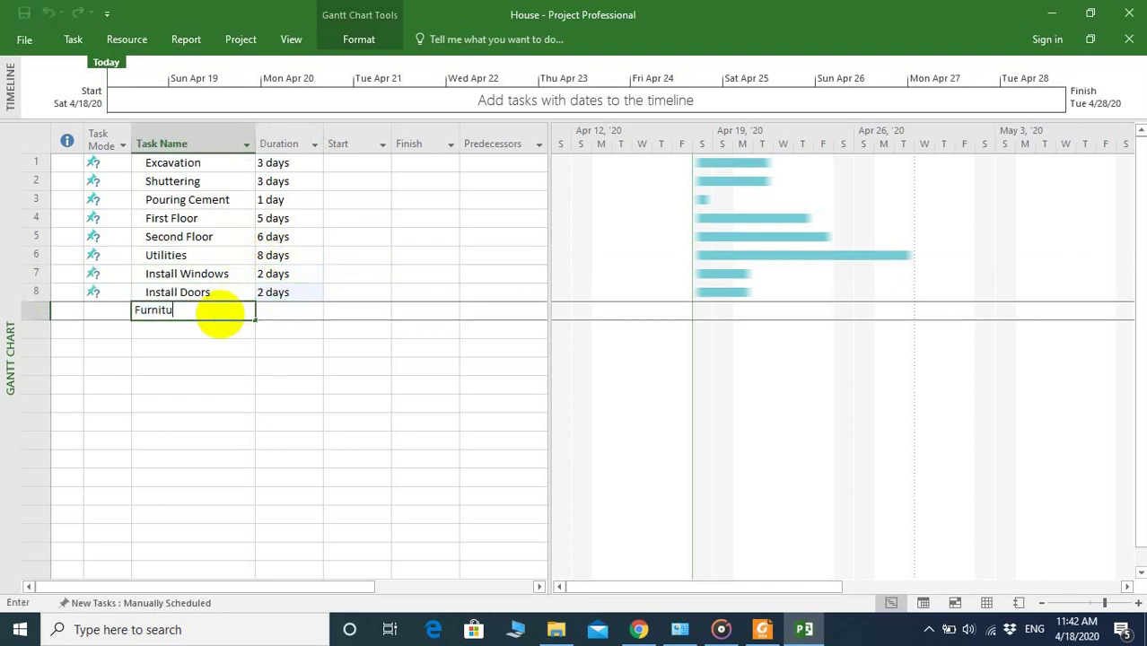
pyautogui.write('re')
pyautogui.click(266, 312)
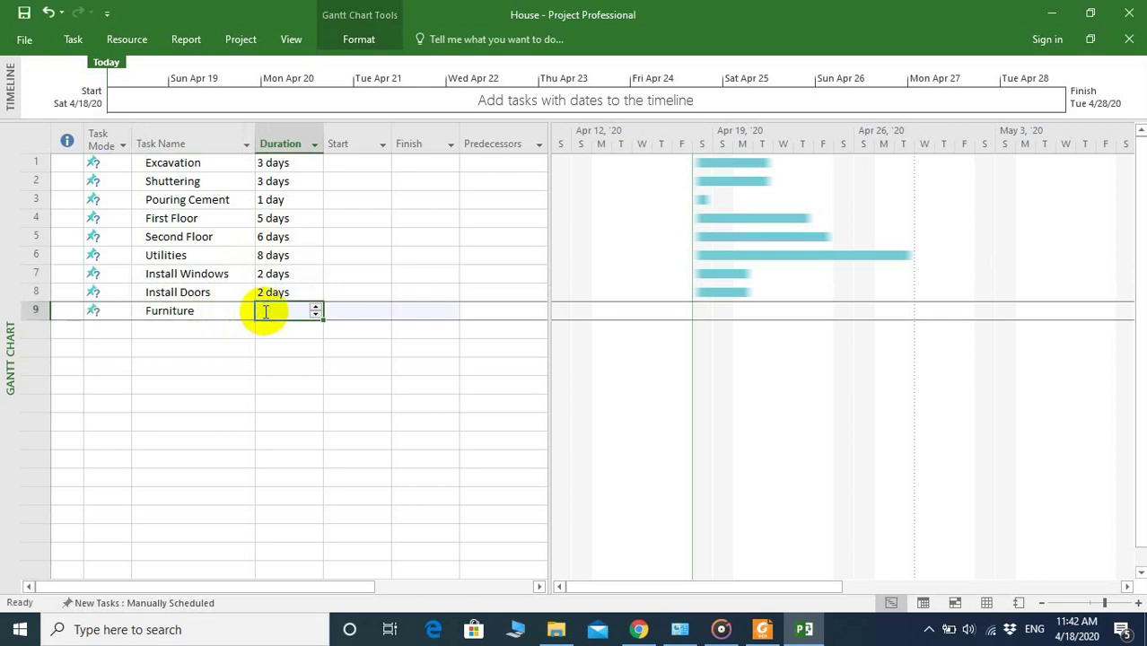
pyautogui.write('5')
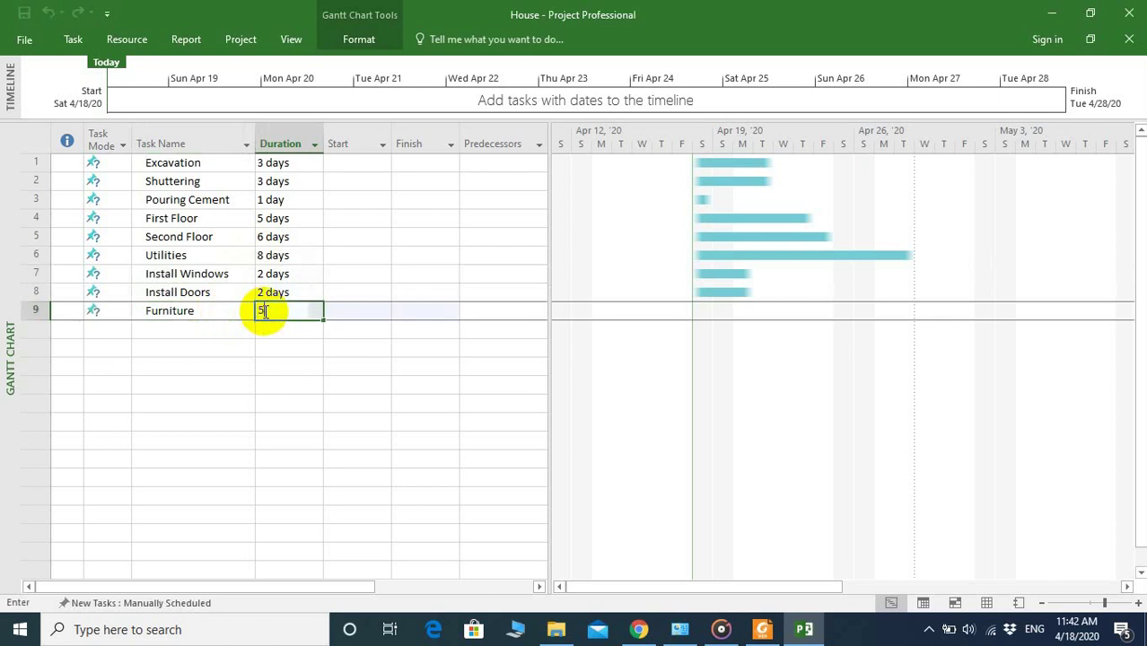
pyautogui.click(296, 350)
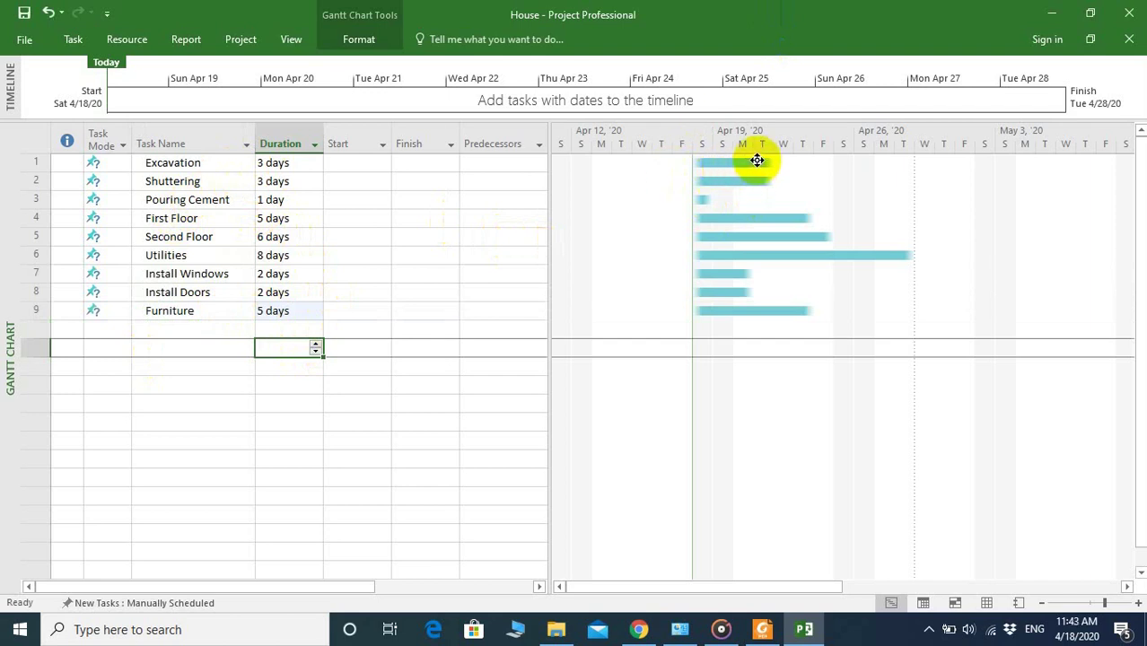
# Set the Excavation task's start date to Friday, May 1, 2020
pyautogui.moveTo(700, 163)
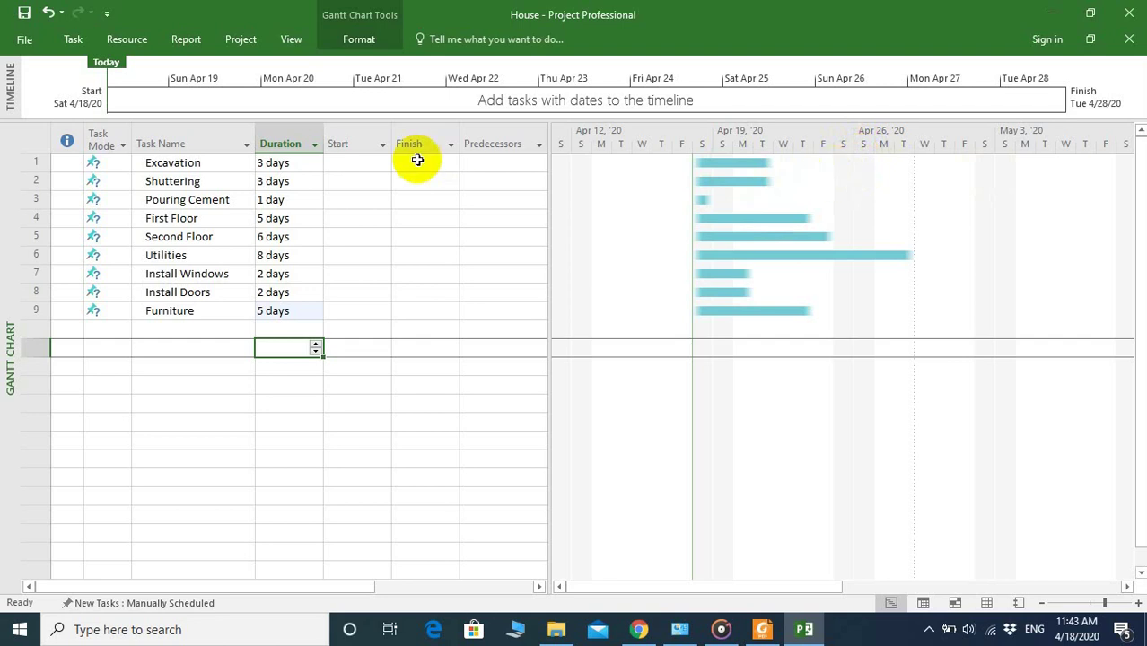
pyautogui.click(377, 162)
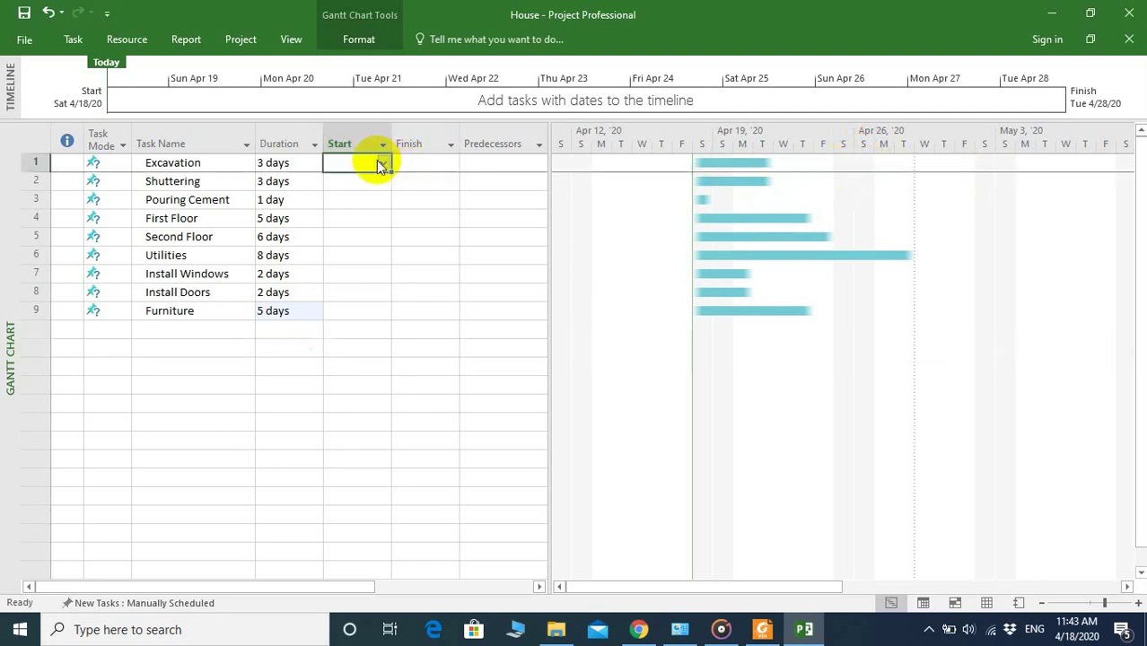
pyautogui.click(383, 165)
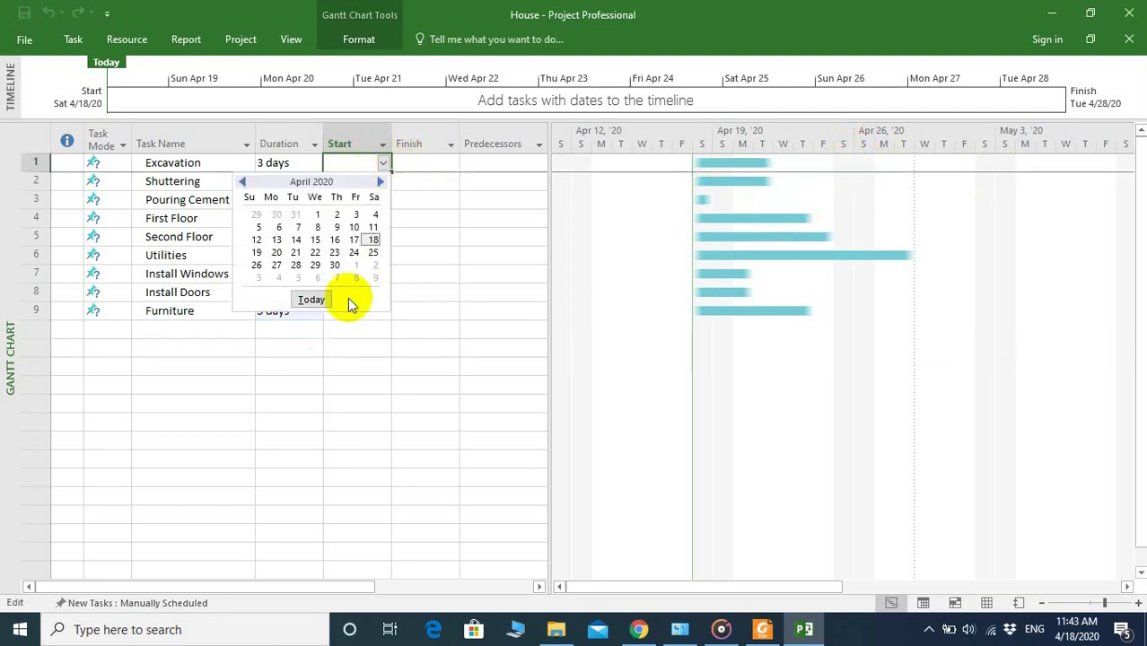
pyautogui.click(355, 267)
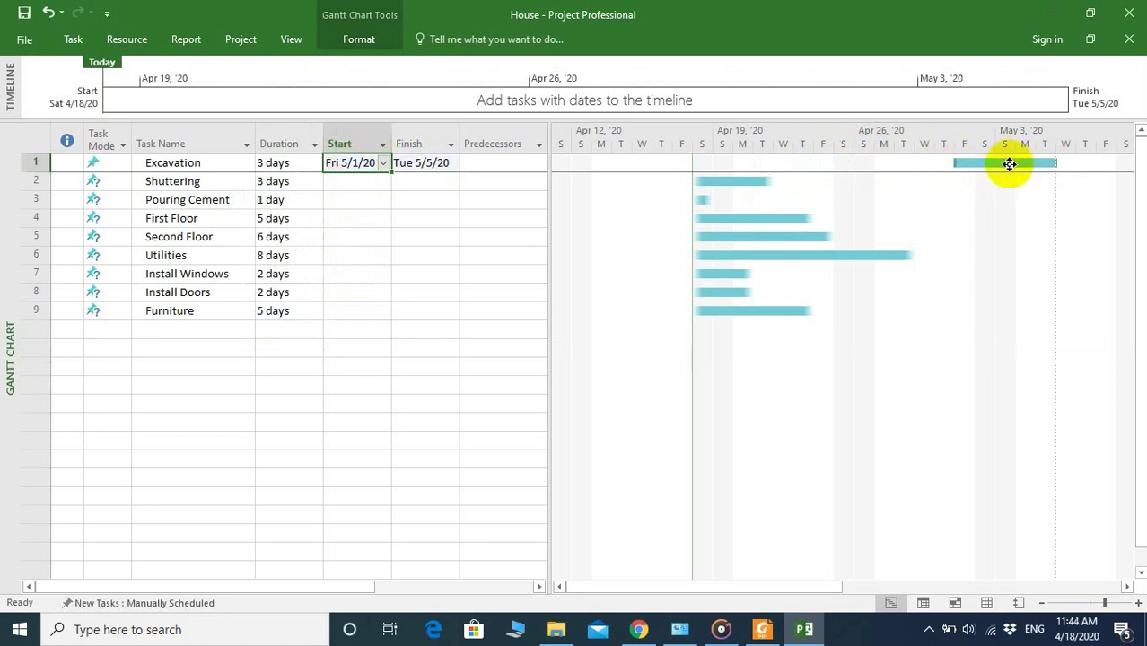
# Link the Excavation bar to the Shuttering bar in the chart so Shuttering starts when Excavation finishes
pyautogui.moveTo(987, 163)
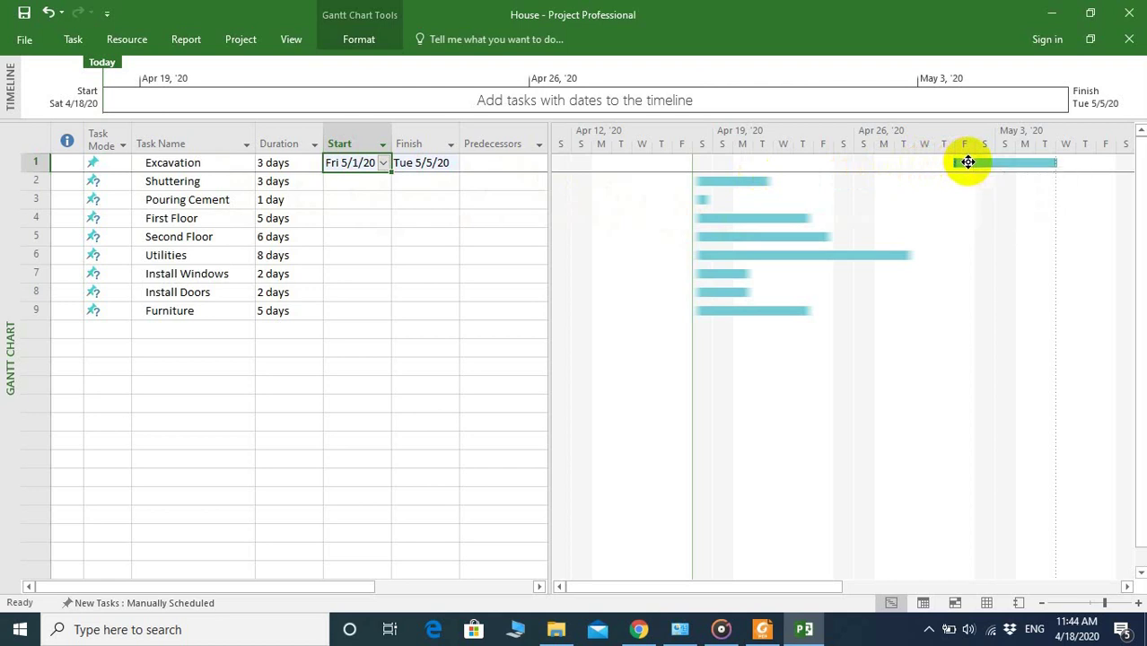
pyautogui.moveTo(967, 161); pyautogui.dragTo(763, 181)
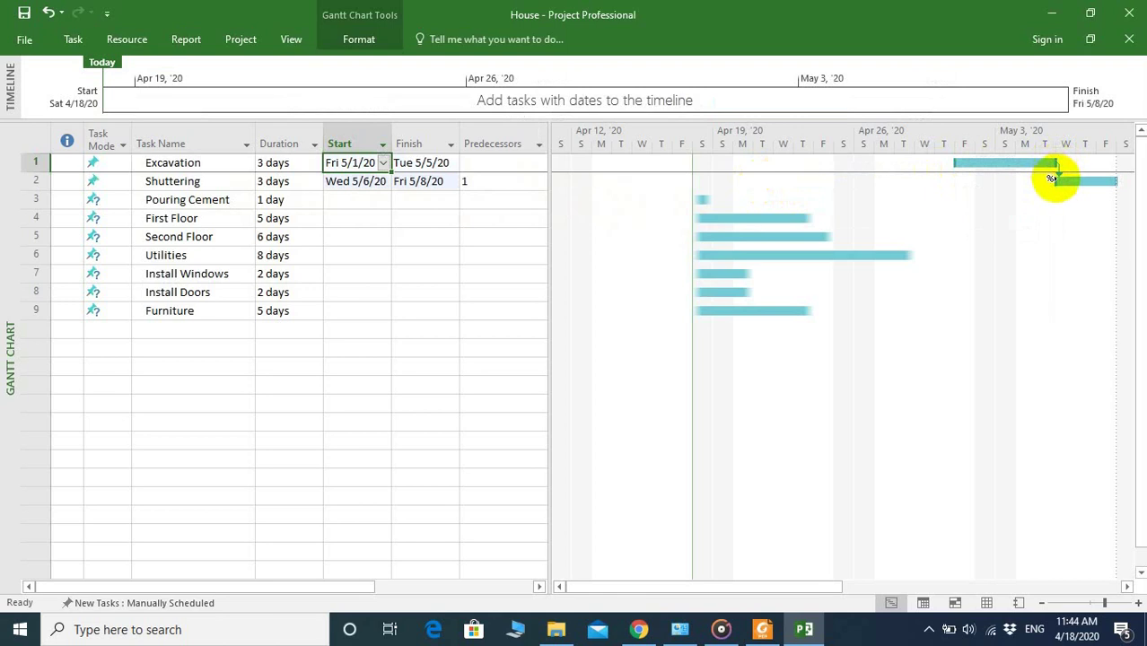
pyautogui.moveTo(1052, 176); pyautogui.dragTo(1118, 182)
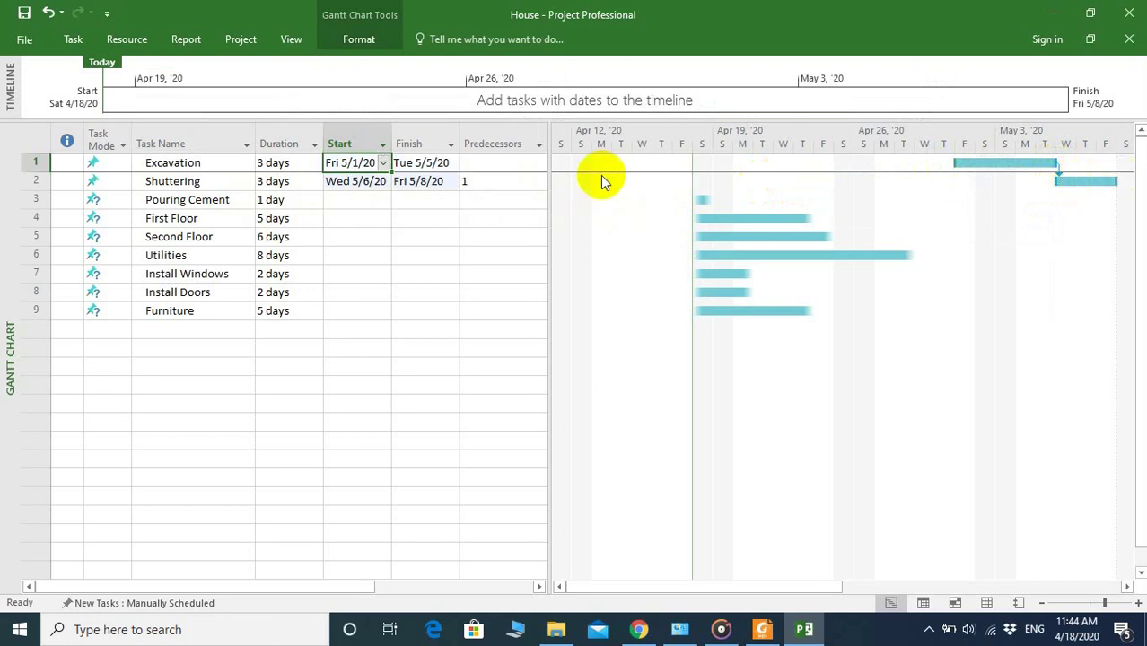
# Set Shuttering as the predecessor of the Pouring Cement task in its task information
pyautogui.click(473, 202)
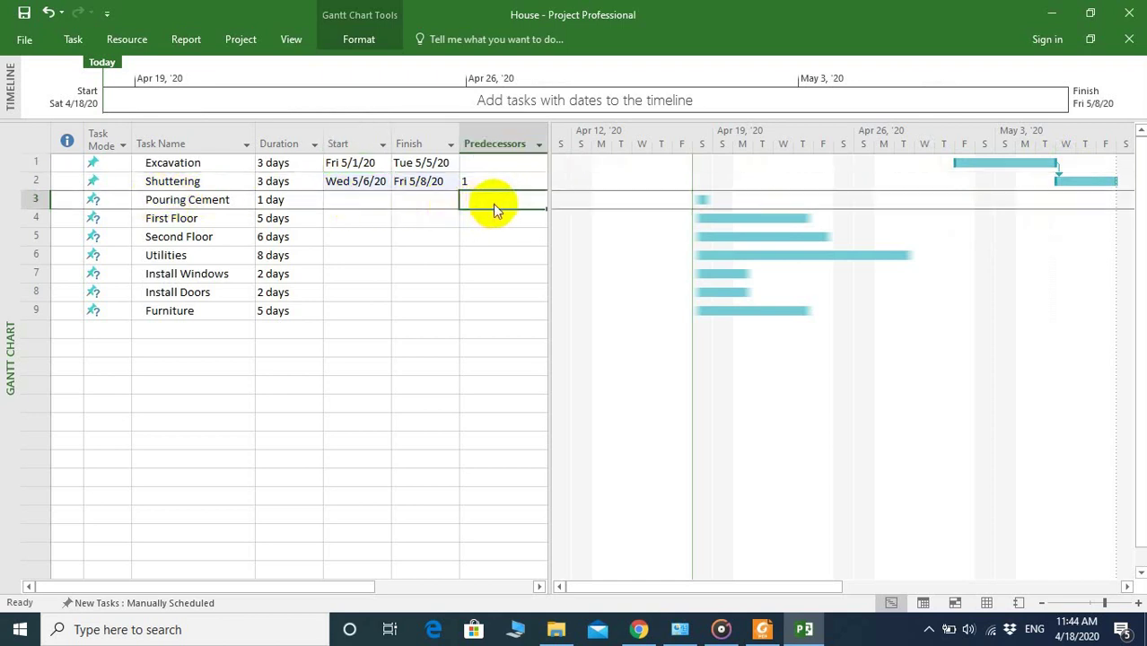
pyautogui.doubleClick(493, 203)
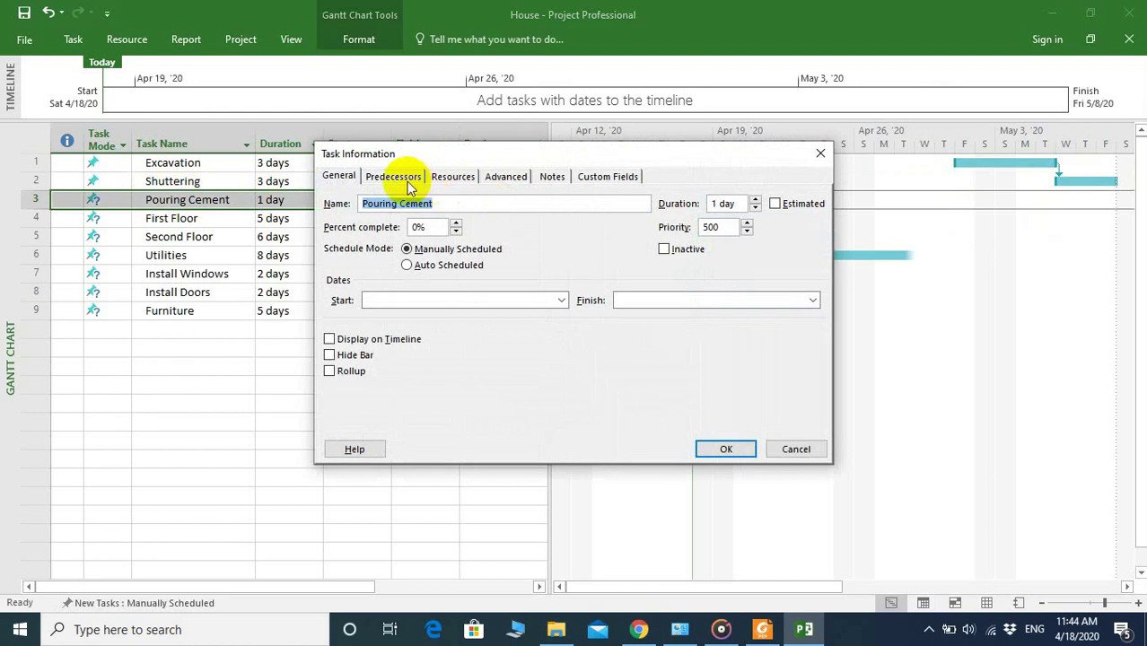
pyautogui.click(396, 178)
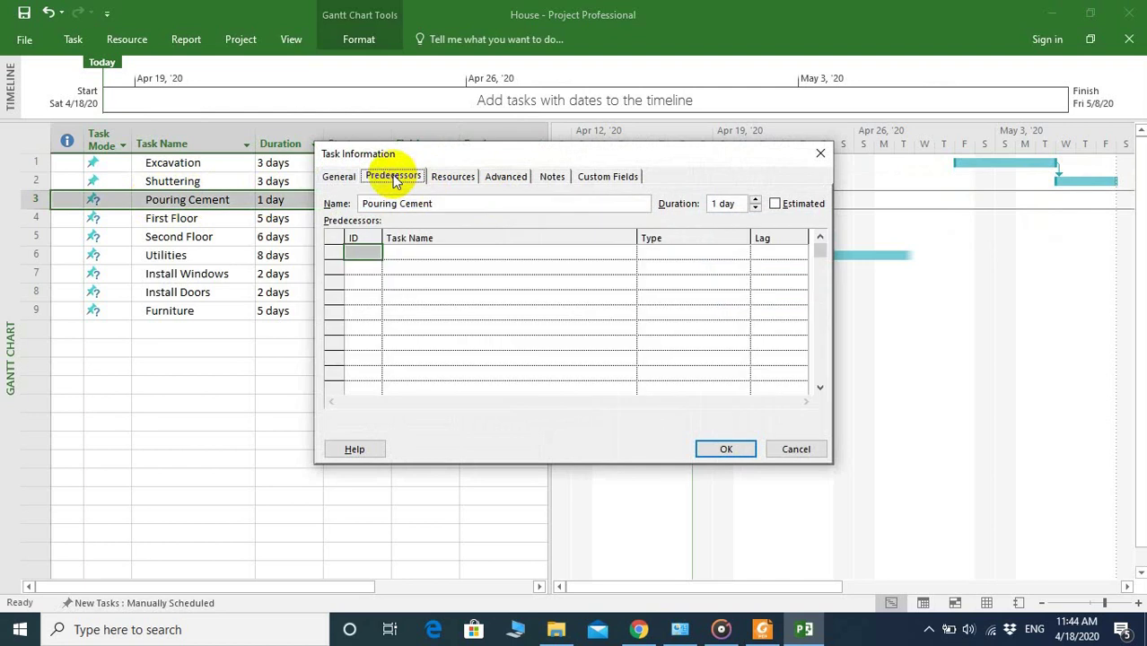
pyautogui.click(516, 254)
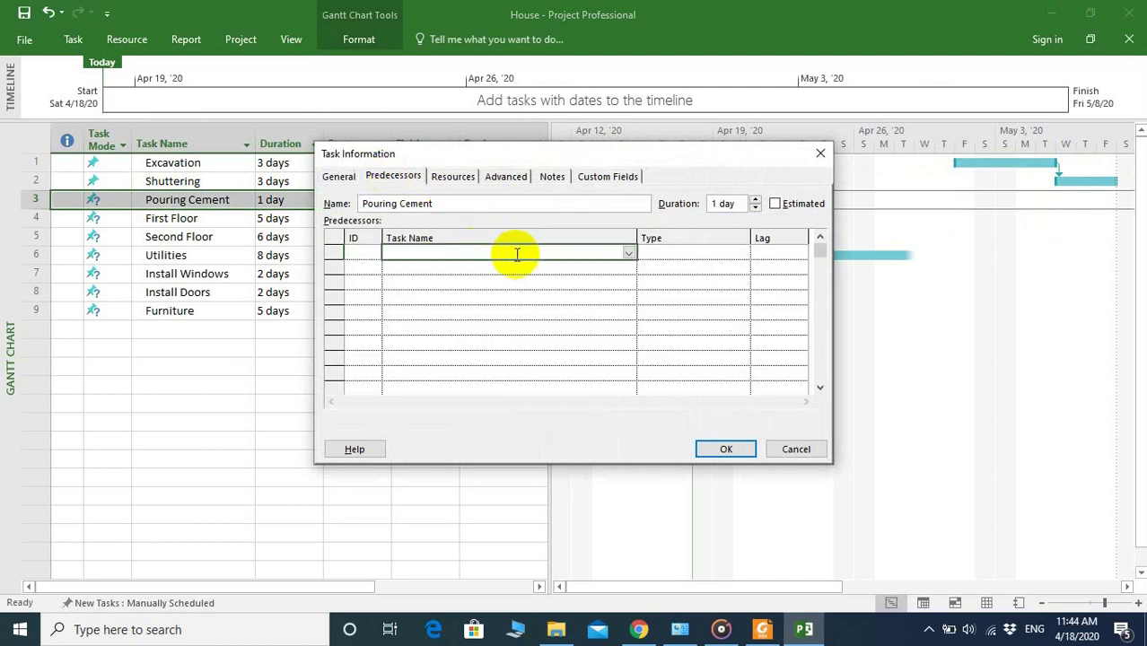
pyautogui.click(629, 254)
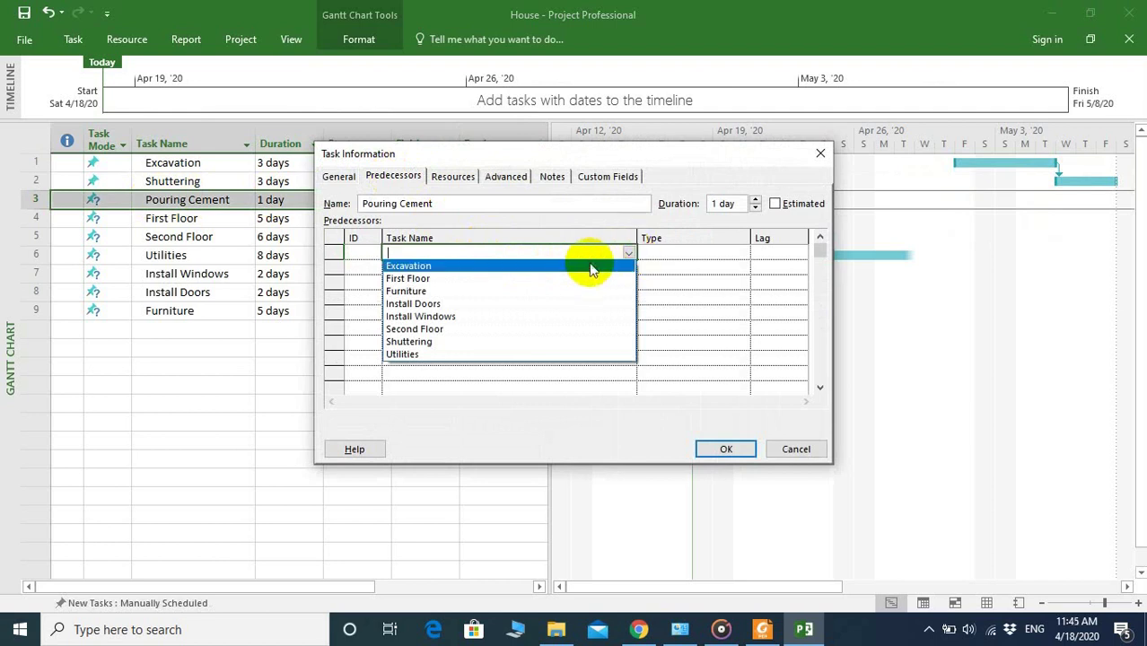
pyautogui.click(500, 342)
pyautogui.click(711, 449)
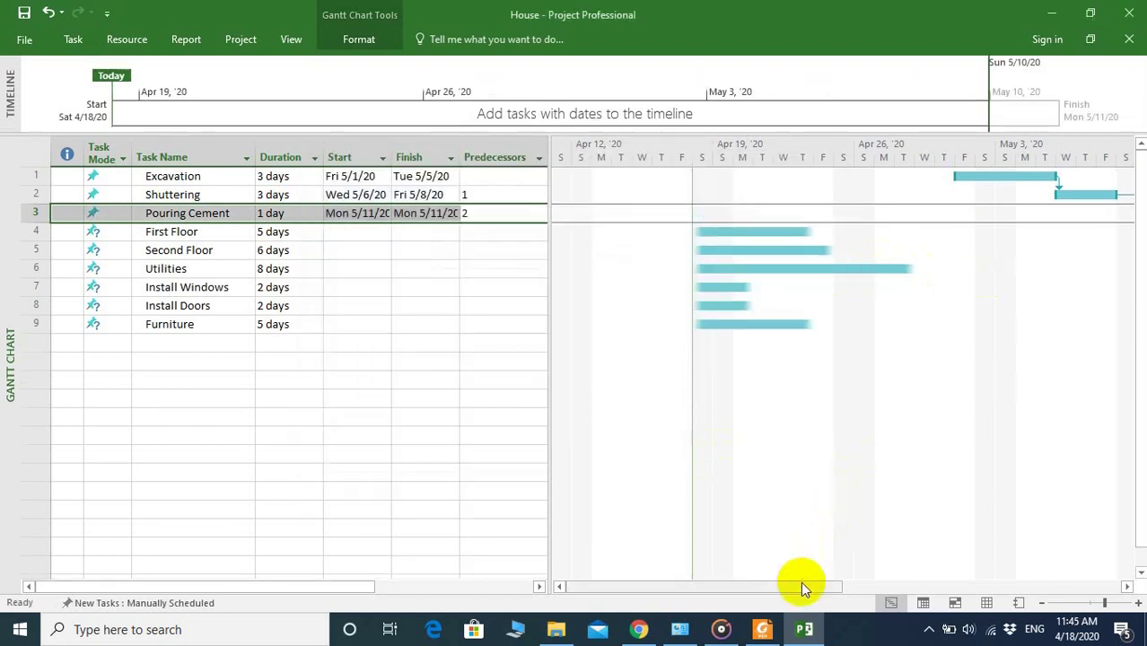
# Link the Pouring Cement bar to the First Floor bar in the chart and give this finish-to-start link a lag of 2 days
pyautogui.moveTo(800, 584); pyautogui.dragTo(906, 584)
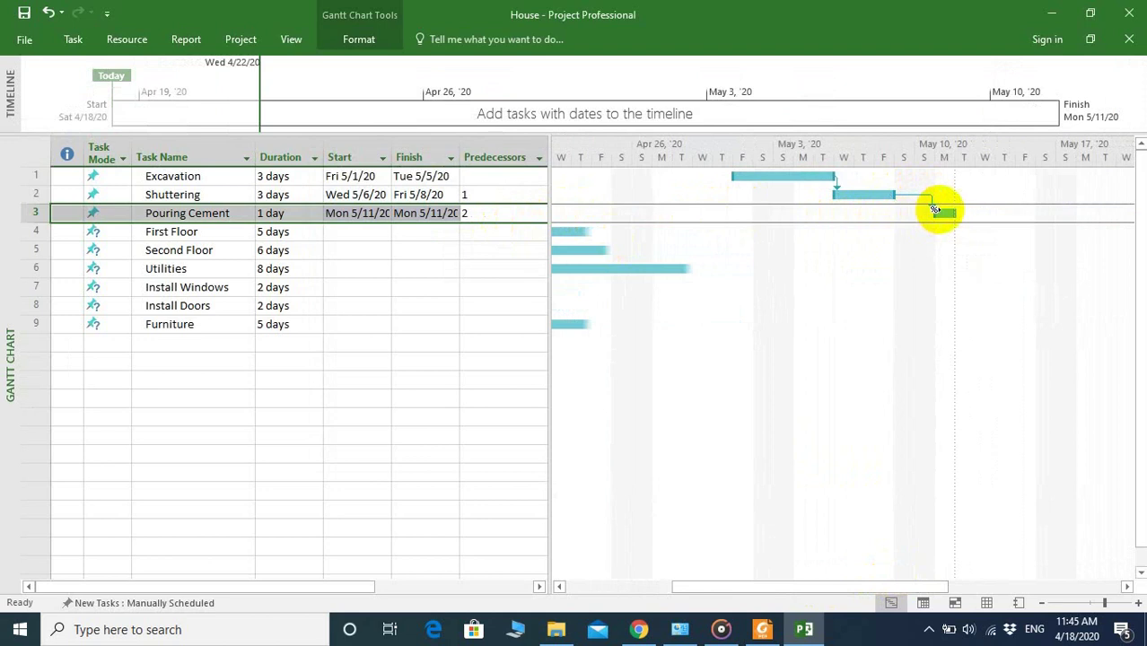
pyautogui.moveTo(944, 210); pyautogui.dragTo(579, 230)
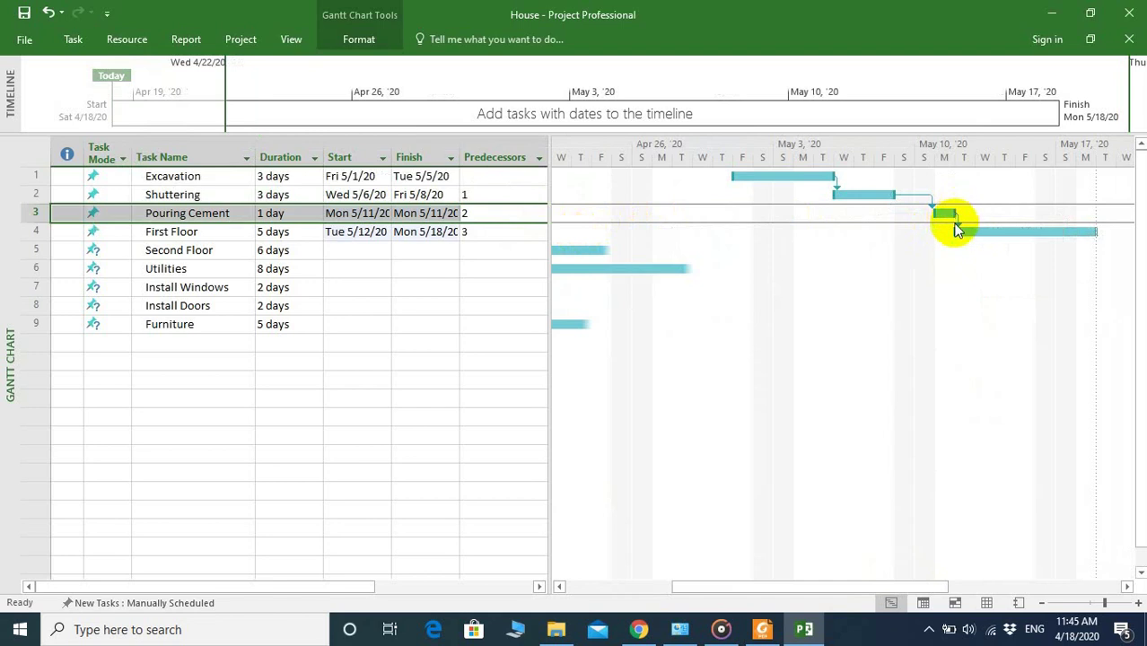
pyautogui.doubleClick(484, 233)
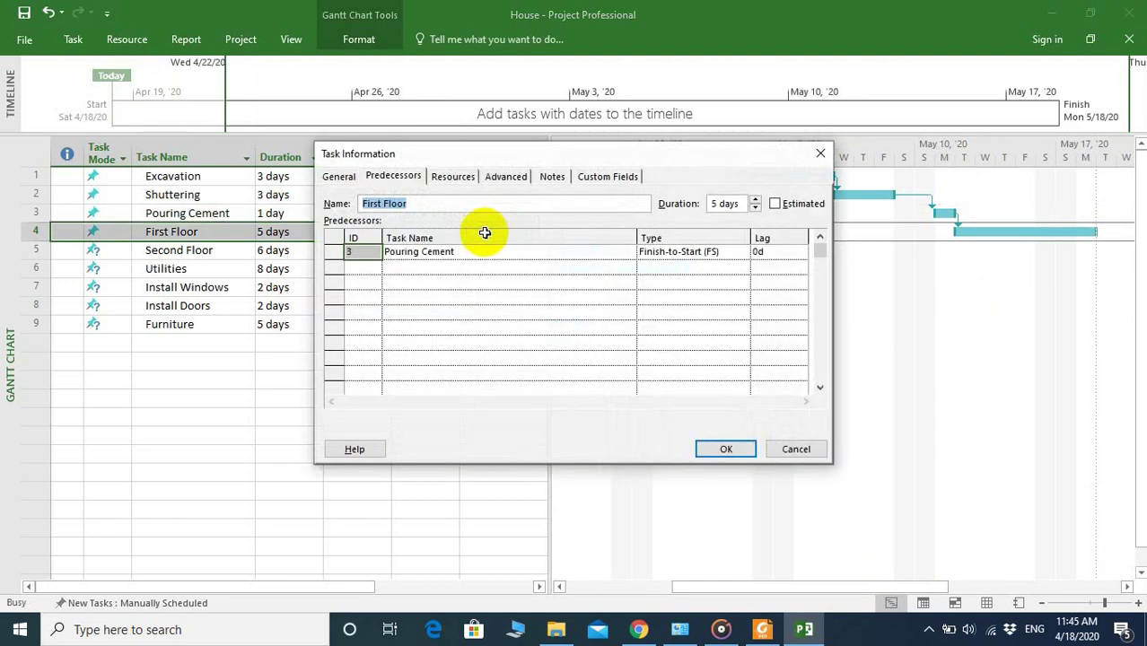
pyautogui.click(408, 179)
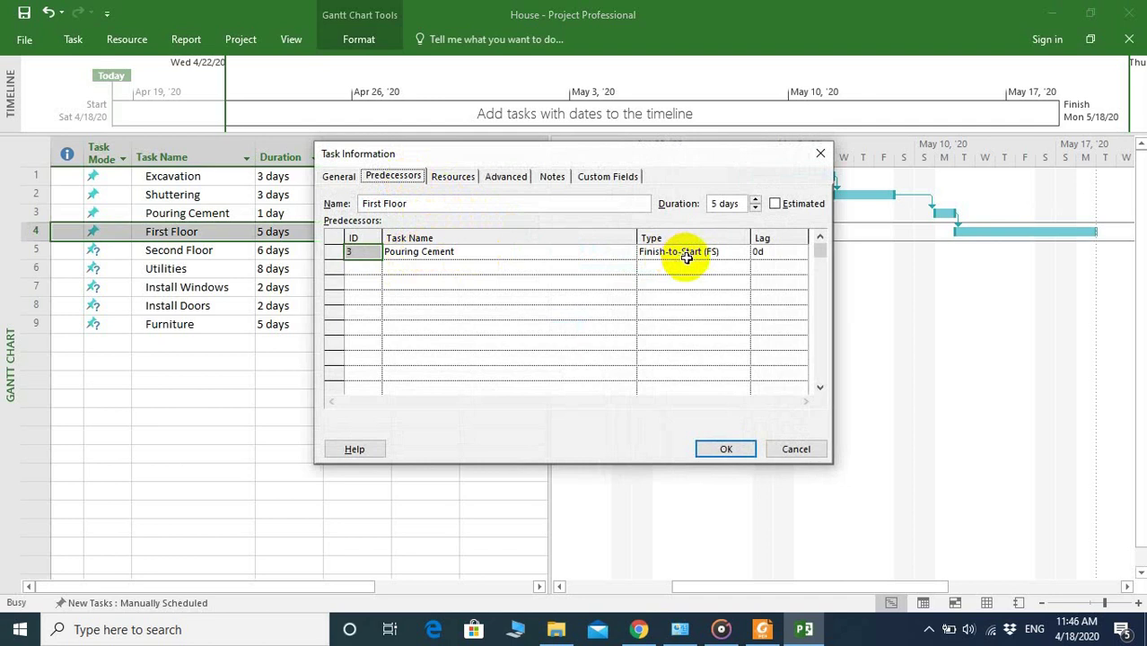
pyautogui.click(763, 252)
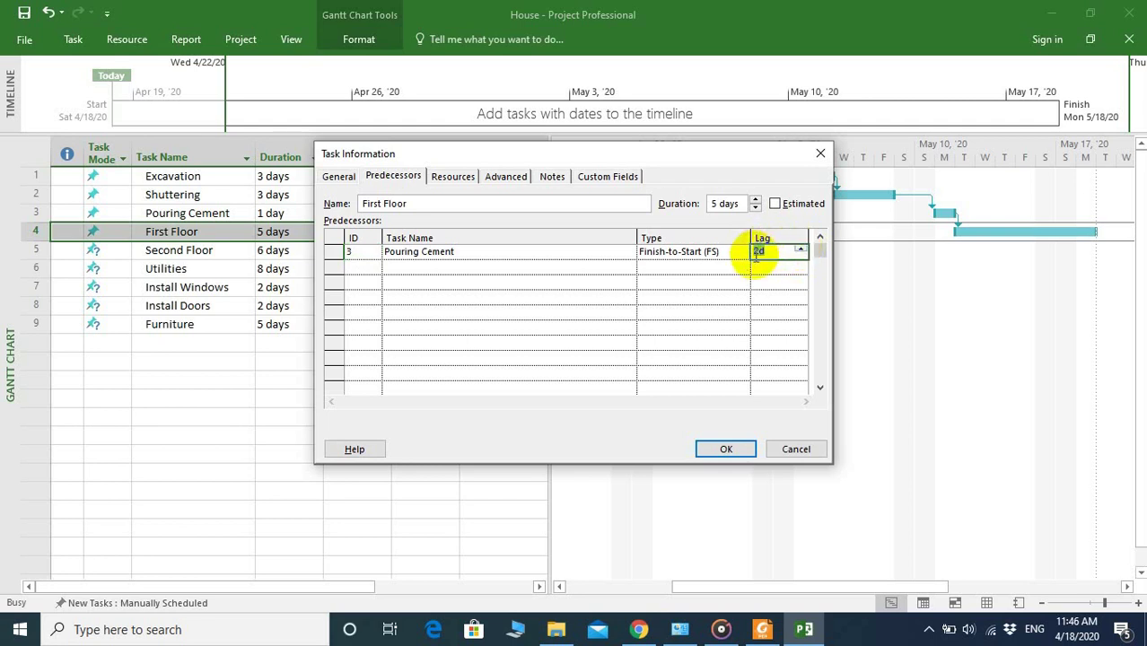
pyautogui.click(725, 449)
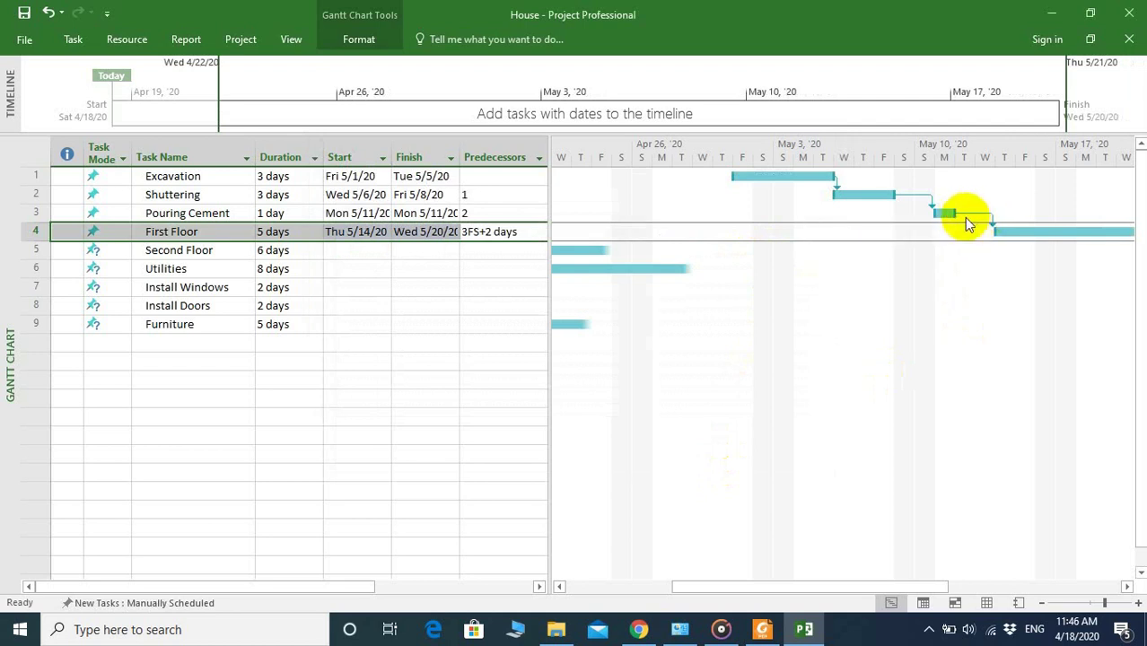
# Set First Floor as the predecessor of the Second Floor task in its task information
pyautogui.doubleClick(478, 257)
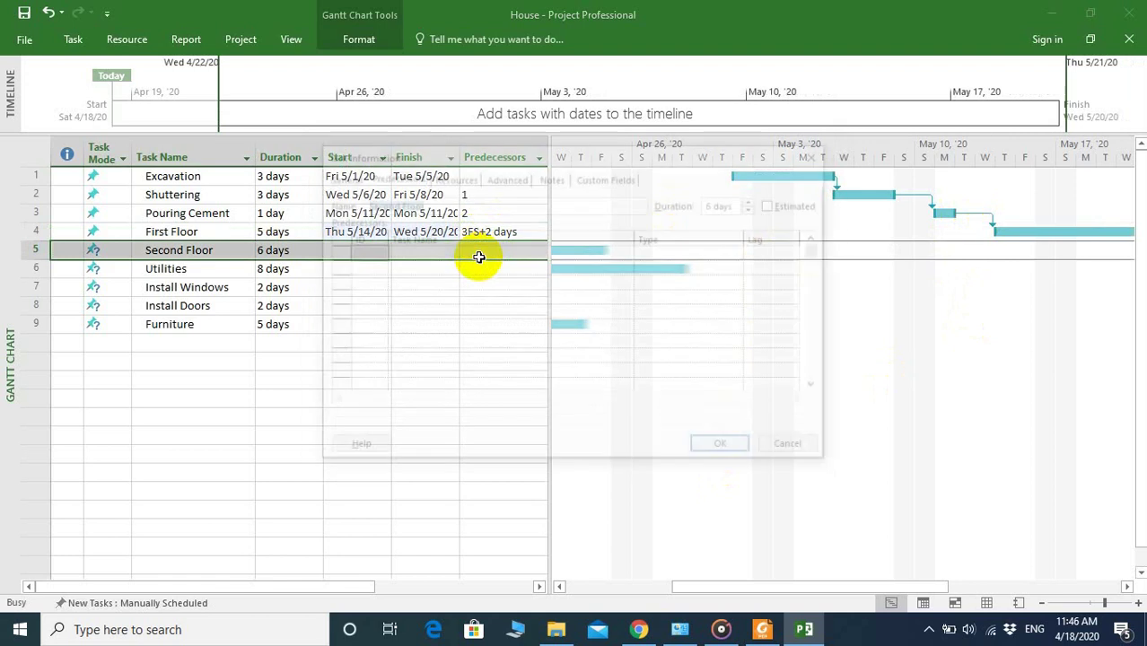
pyautogui.click(487, 256)
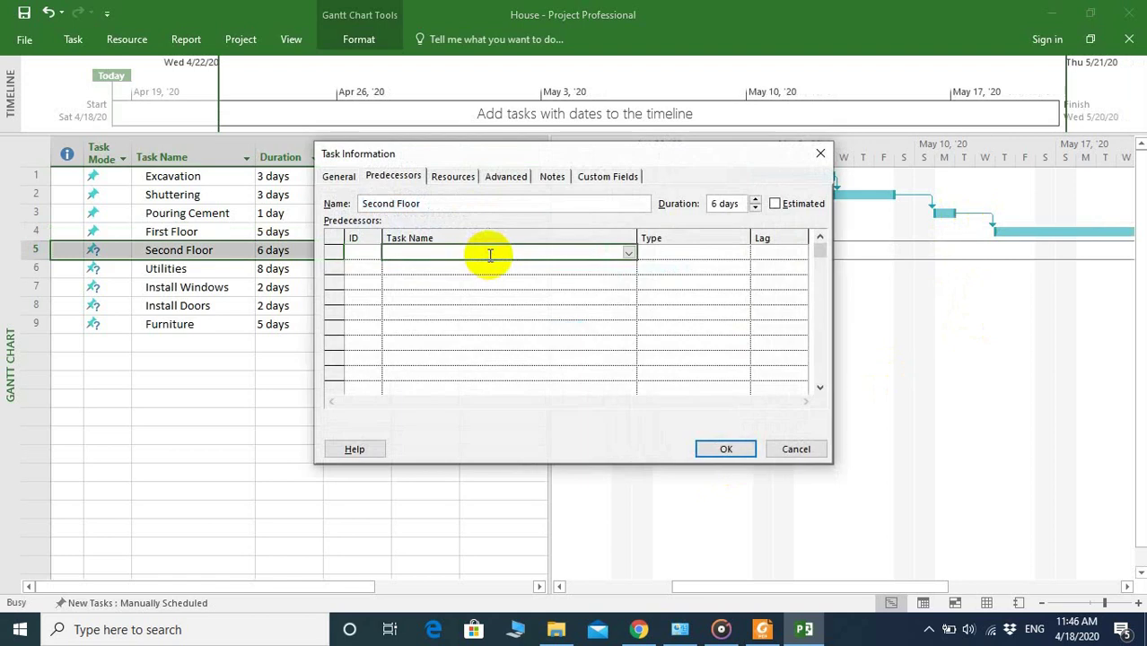
pyautogui.click(627, 258)
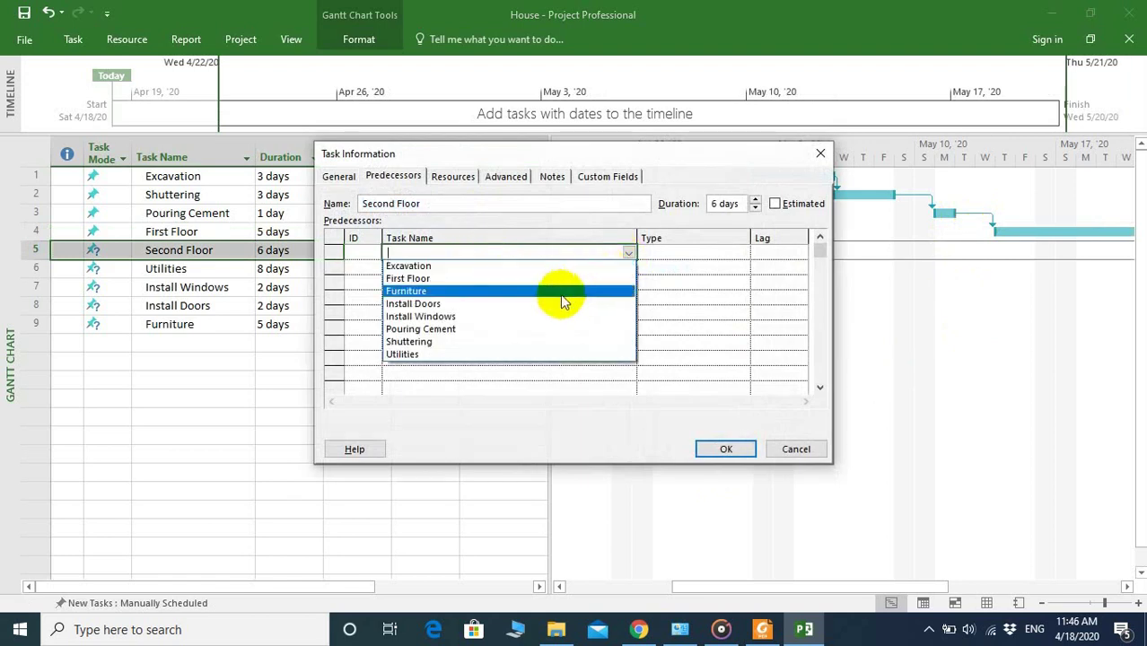
pyautogui.click(523, 281)
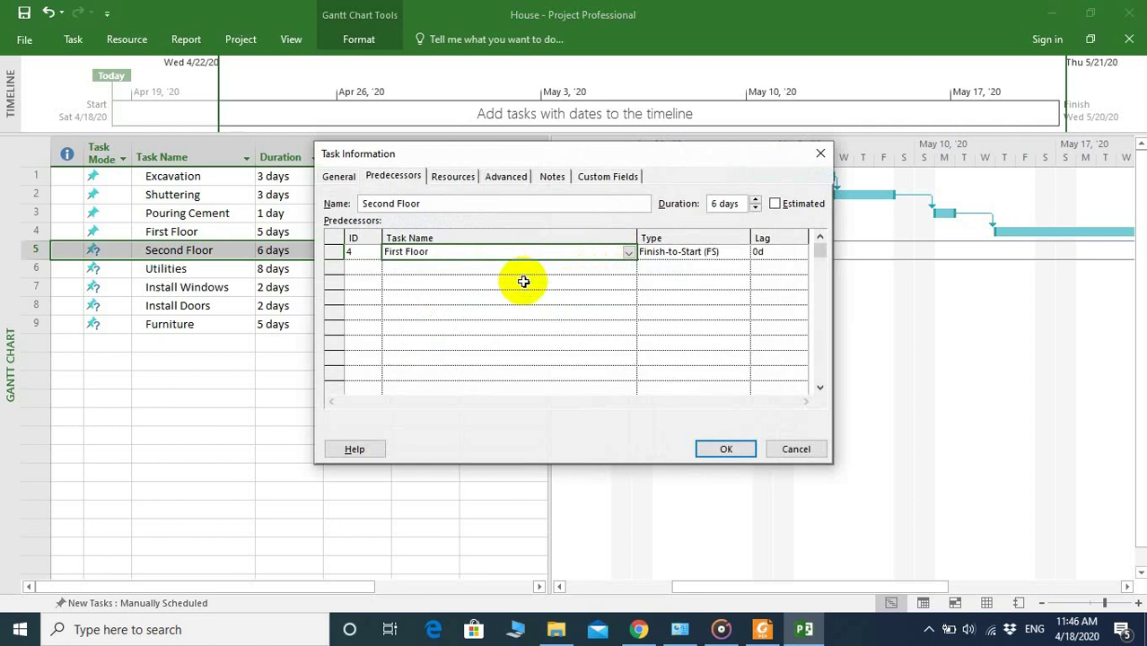
pyautogui.click(718, 449)
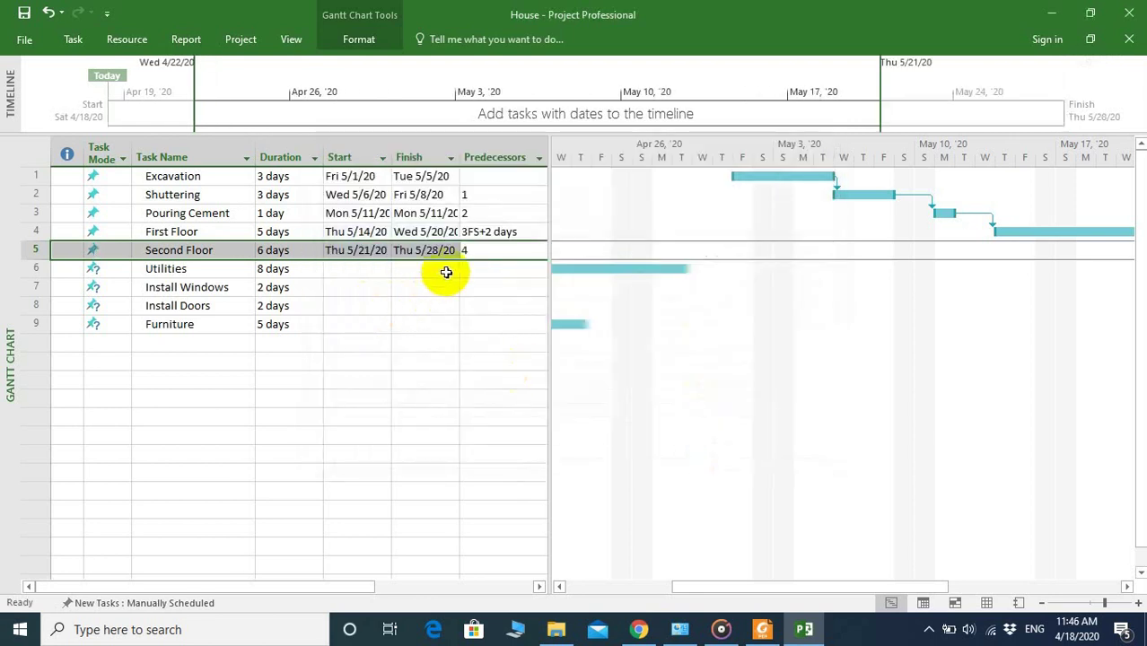
# Set First Floor as the predecessor of the Utilities task in its task information
pyautogui.click(475, 269)
pyautogui.doubleClick(476, 269)
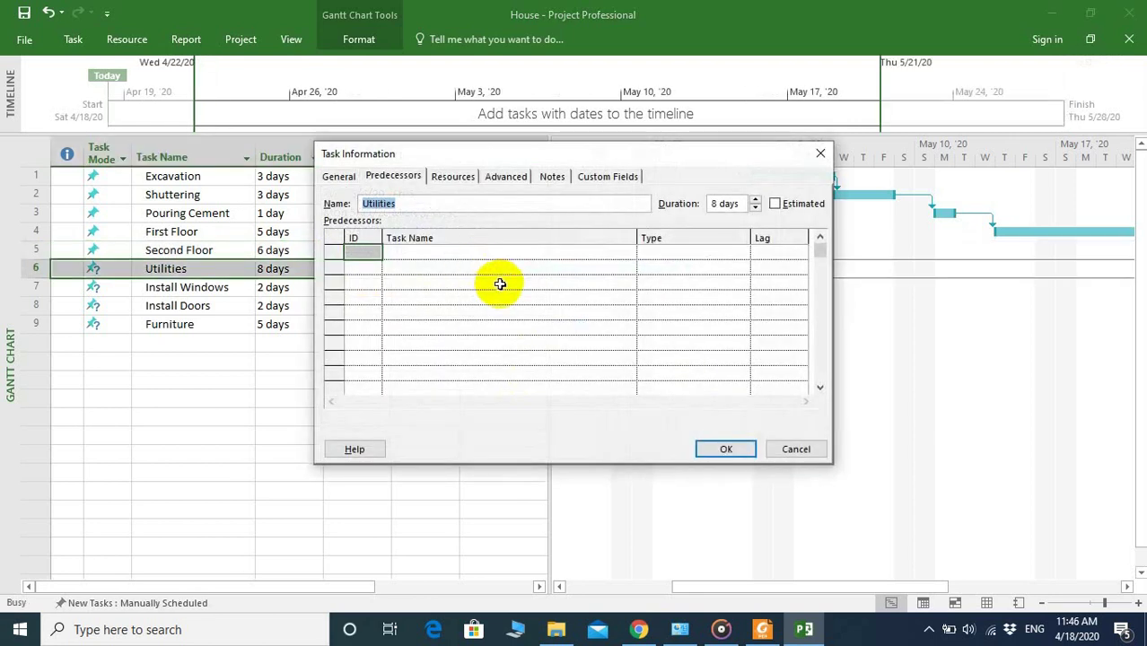
pyautogui.click(507, 250)
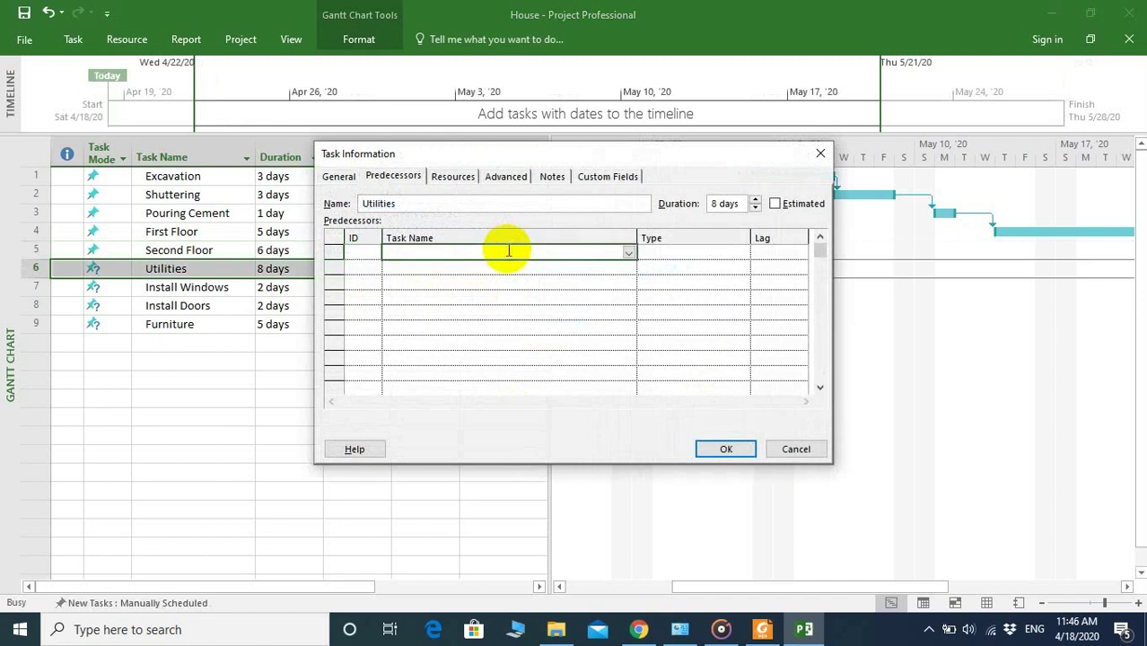
pyautogui.click(628, 255)
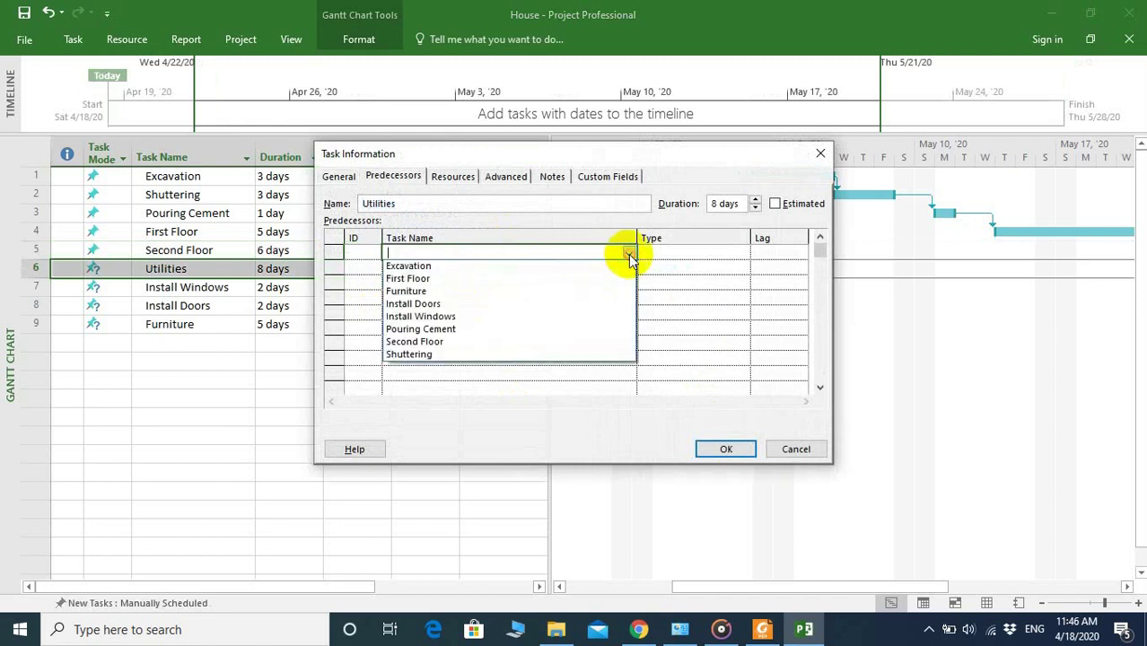
pyautogui.click(574, 280)
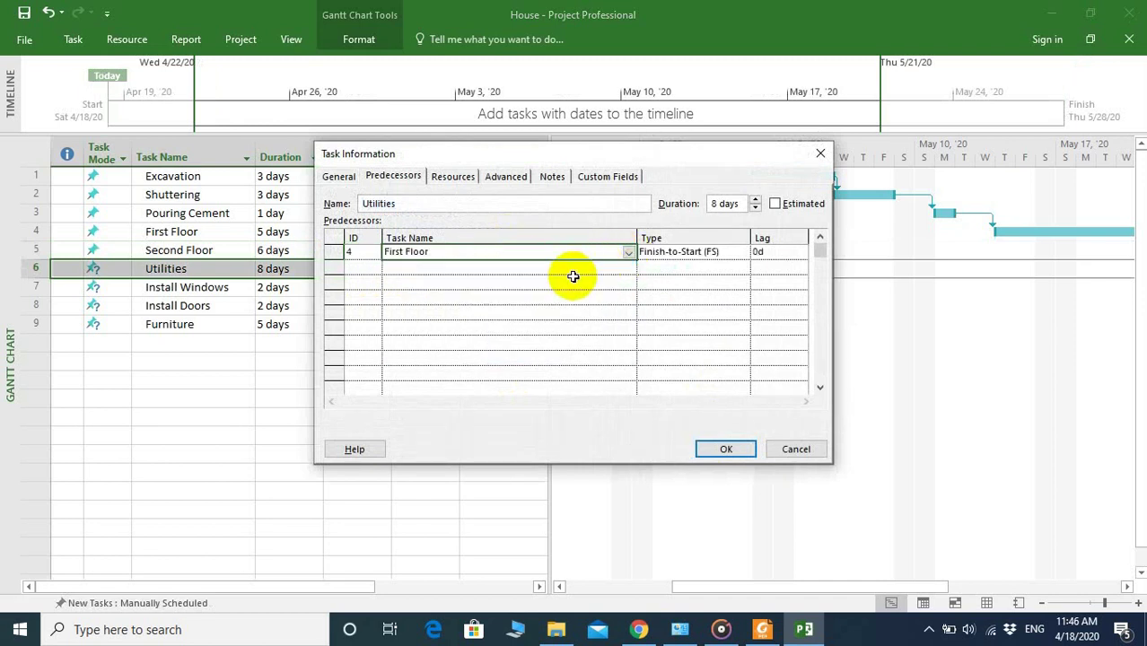
pyautogui.click(724, 449)
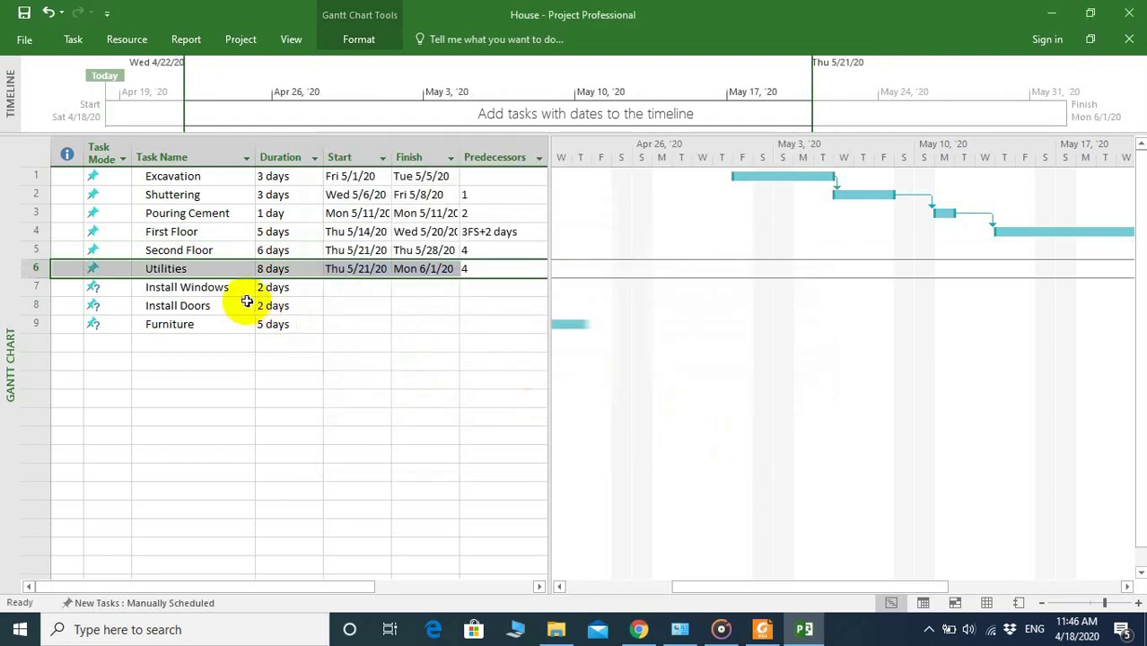
# Set Second Floor as the predecessor of the Install Windows task in its task information
pyautogui.click(474, 290)
pyautogui.doubleClick(475, 290)
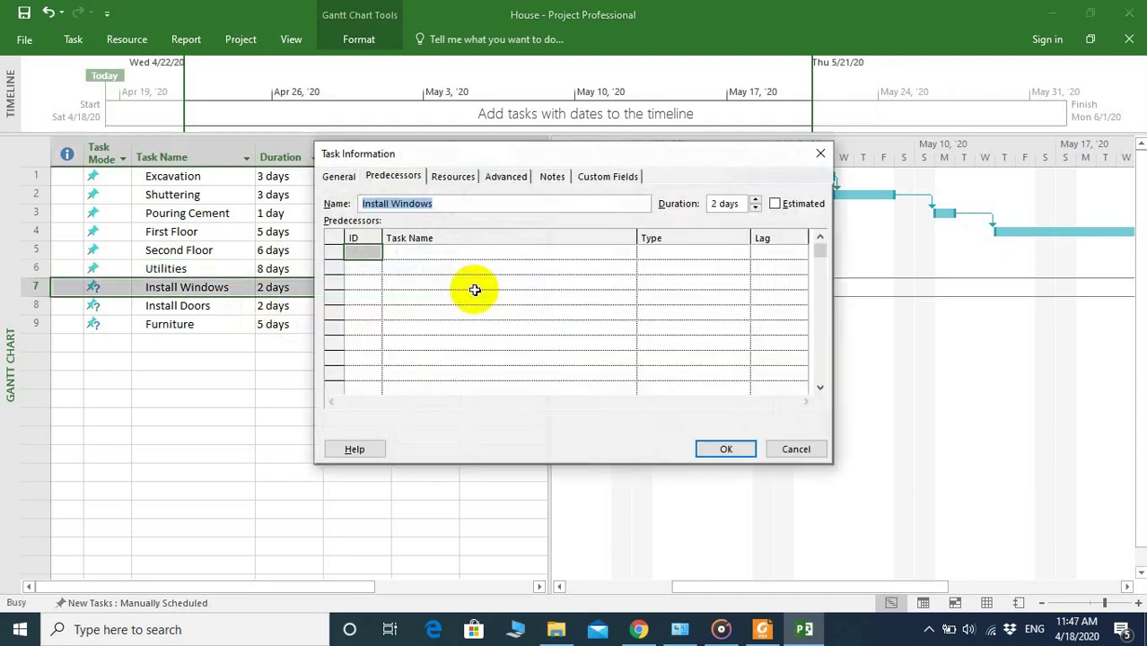
pyautogui.click(511, 255)
pyautogui.click(630, 253)
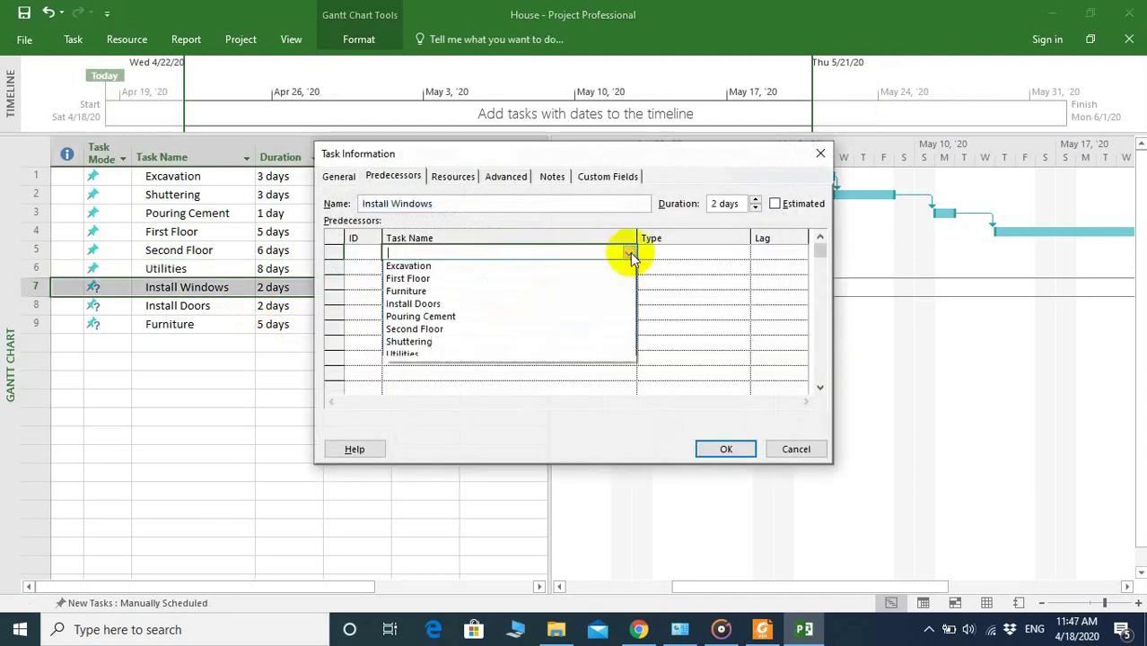
pyautogui.click(546, 328)
pyautogui.click(725, 449)
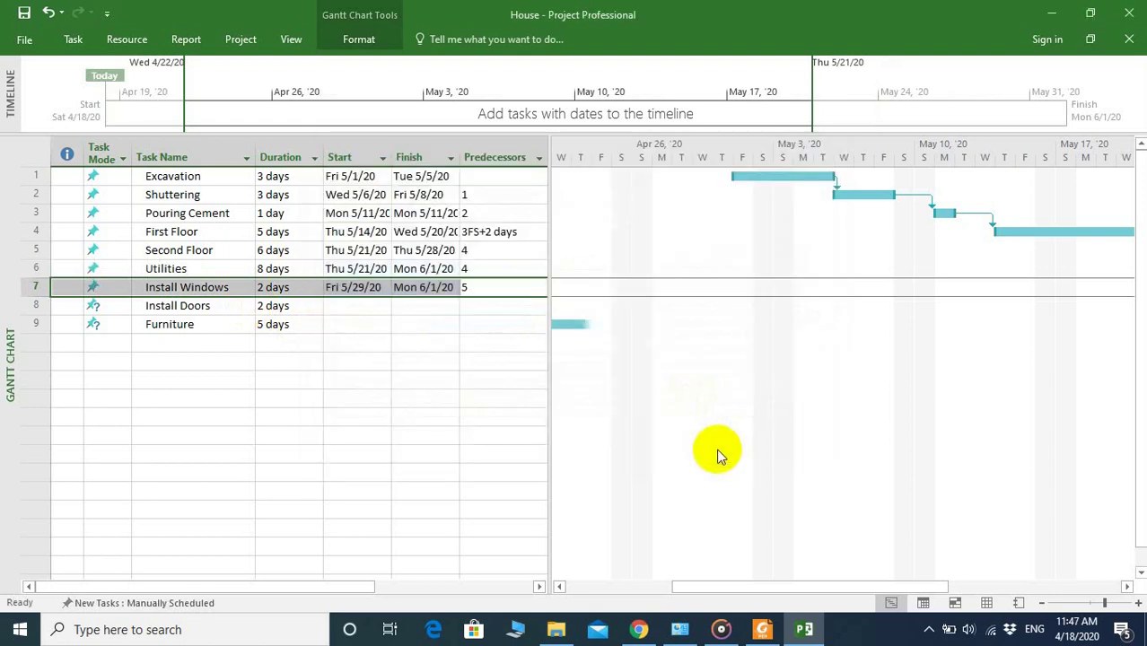
# Set Second Floor as the predecessor of the Install Doors task in its task information
pyautogui.doubleClick(475, 307)
pyautogui.click(545, 252)
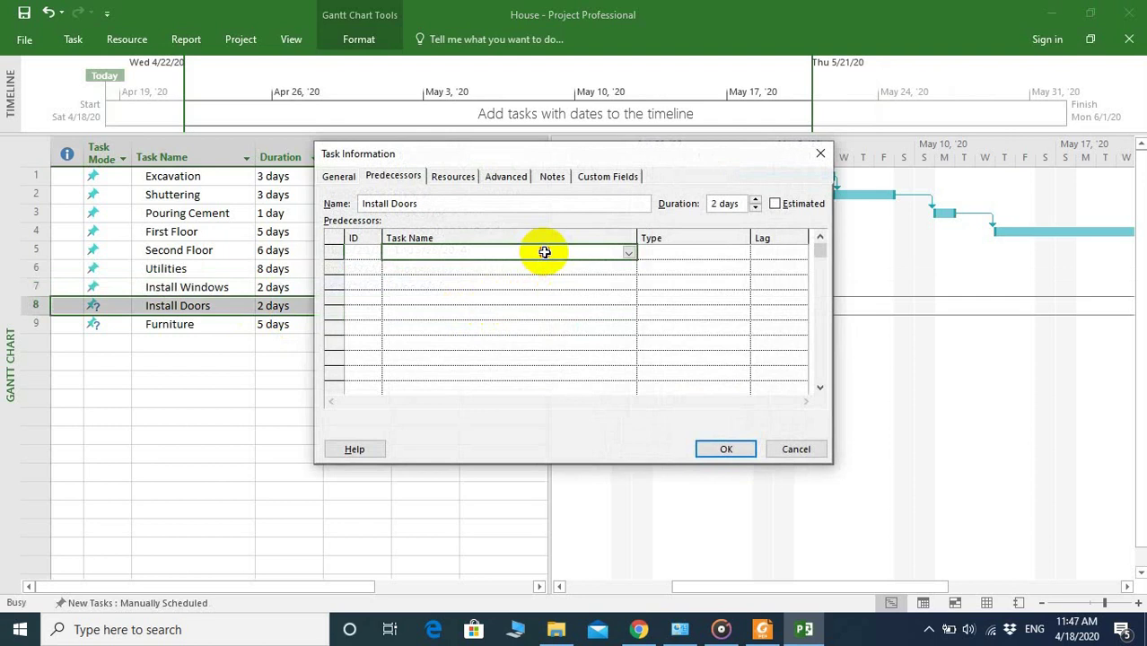
pyautogui.click(630, 254)
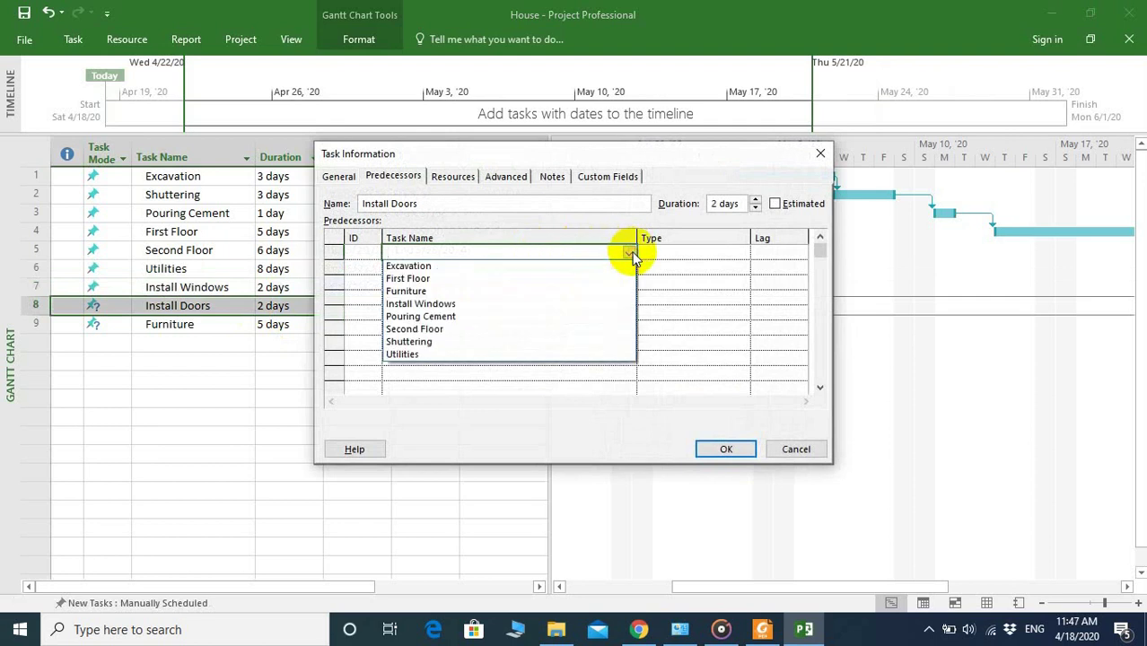
pyautogui.click(551, 328)
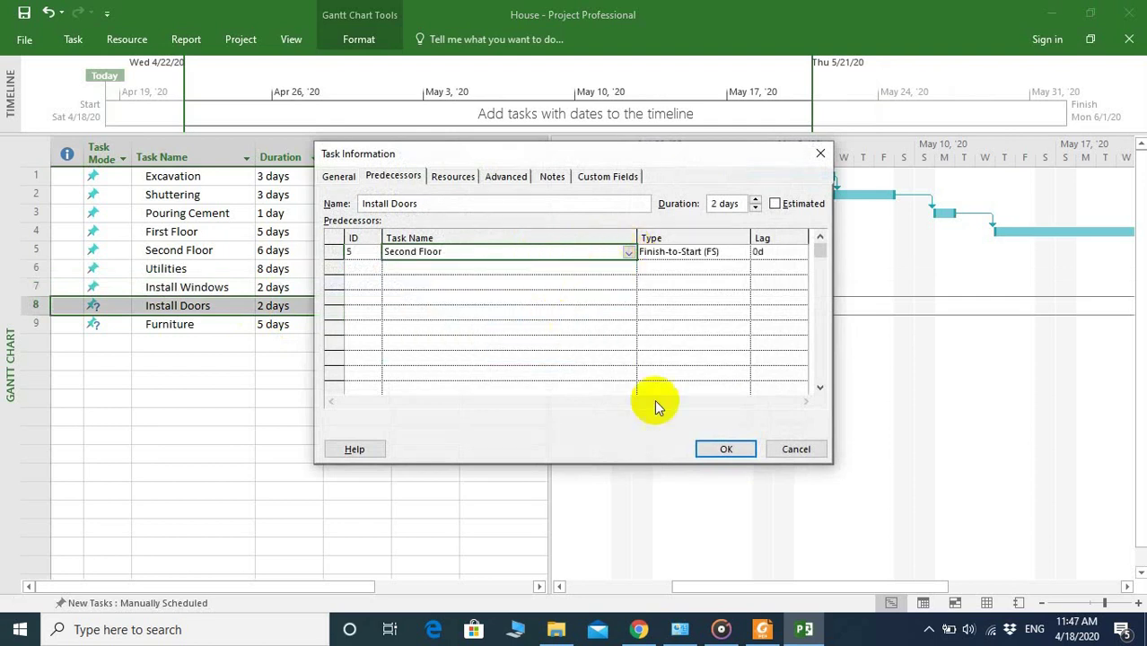
pyautogui.click(713, 449)
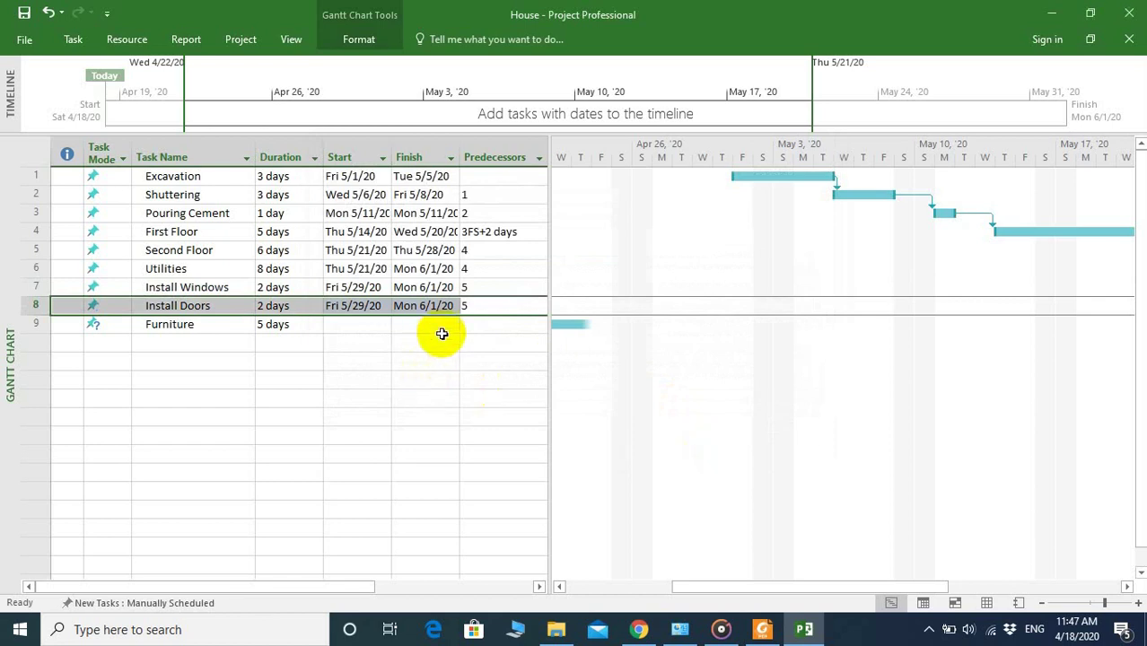
# Set Utilities, Install Doors and Install Windows as the predecessors of the Furniture task in its task information
pyautogui.click(479, 324)
pyautogui.doubleClick(479, 324)
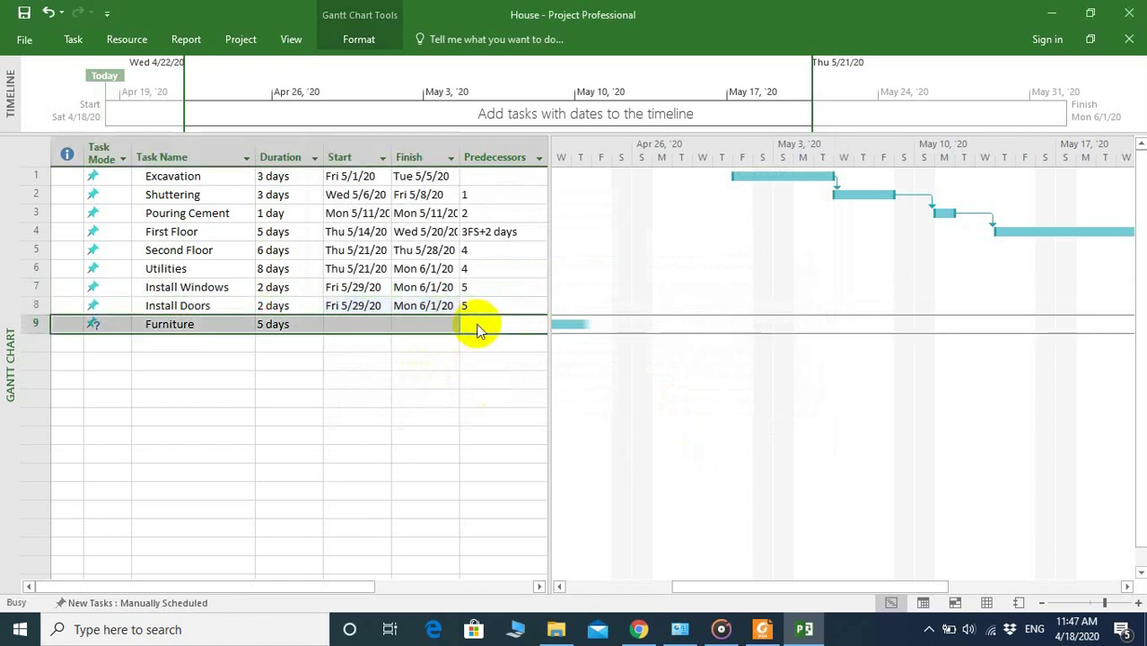
pyautogui.click(541, 251)
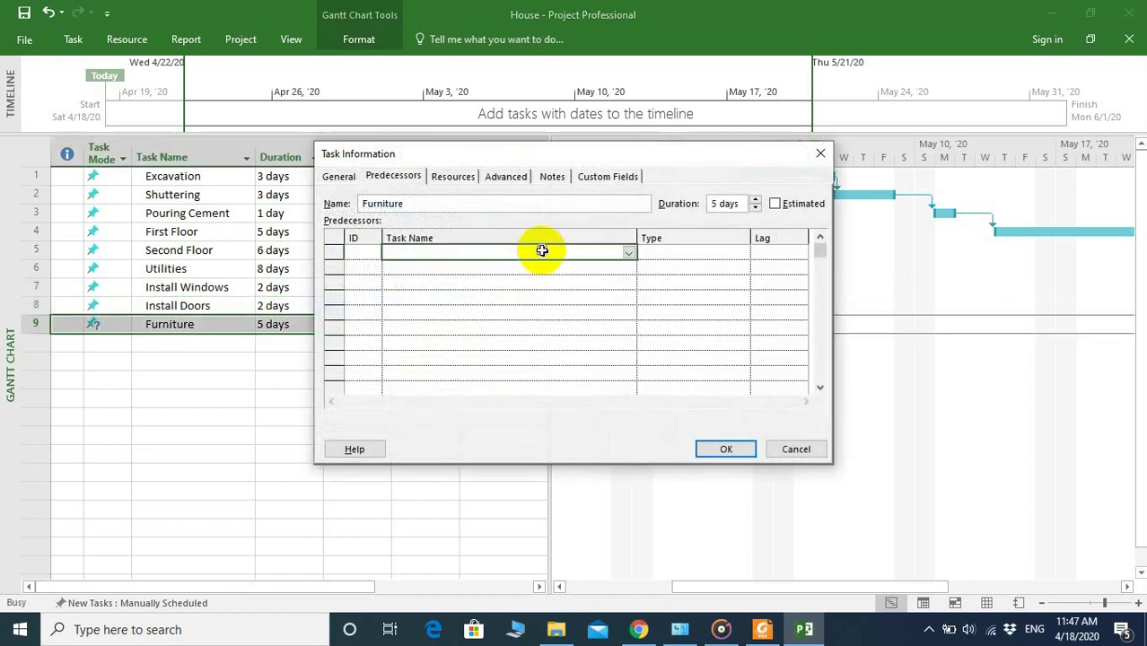
pyautogui.click(628, 253)
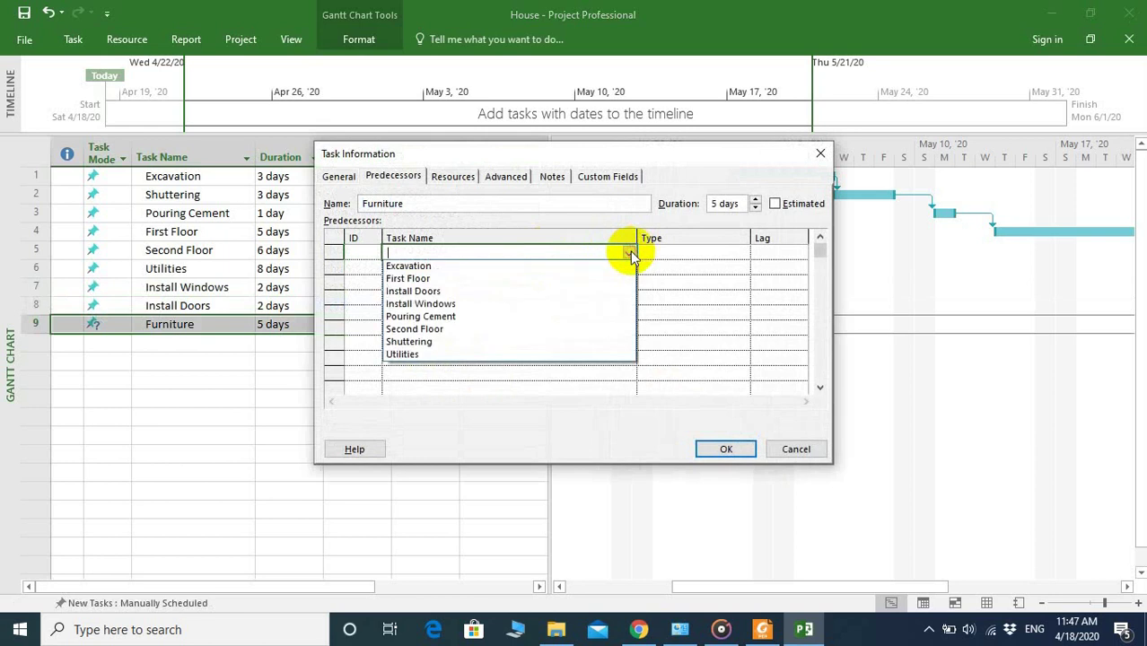
pyautogui.click(499, 354)
pyautogui.click(559, 266)
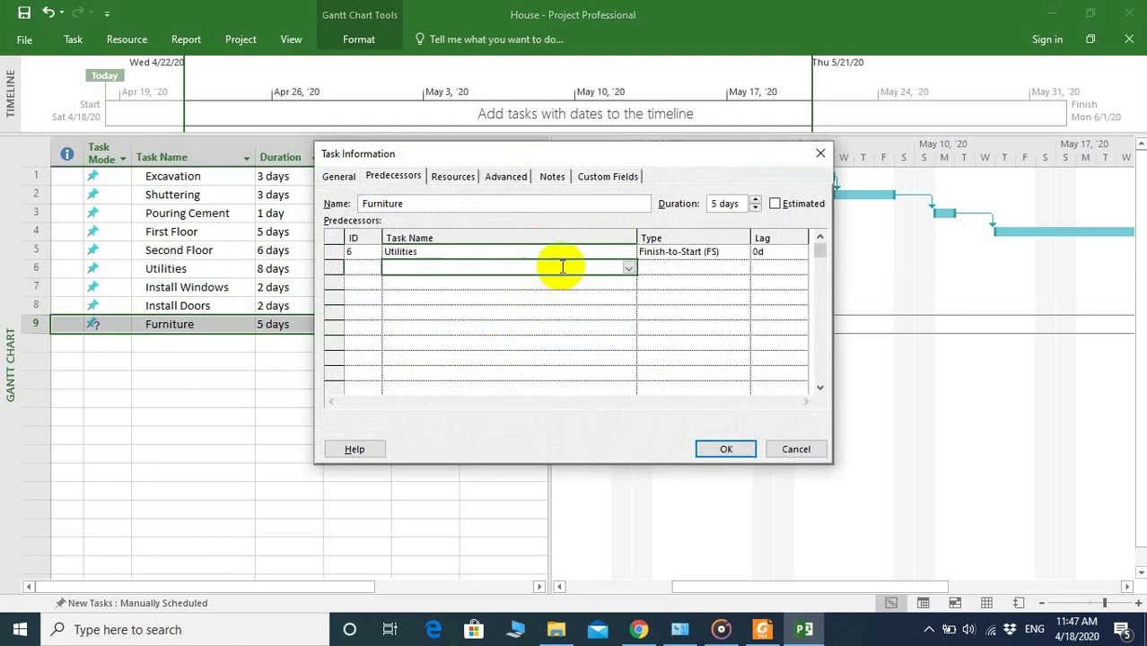
pyautogui.click(628, 269)
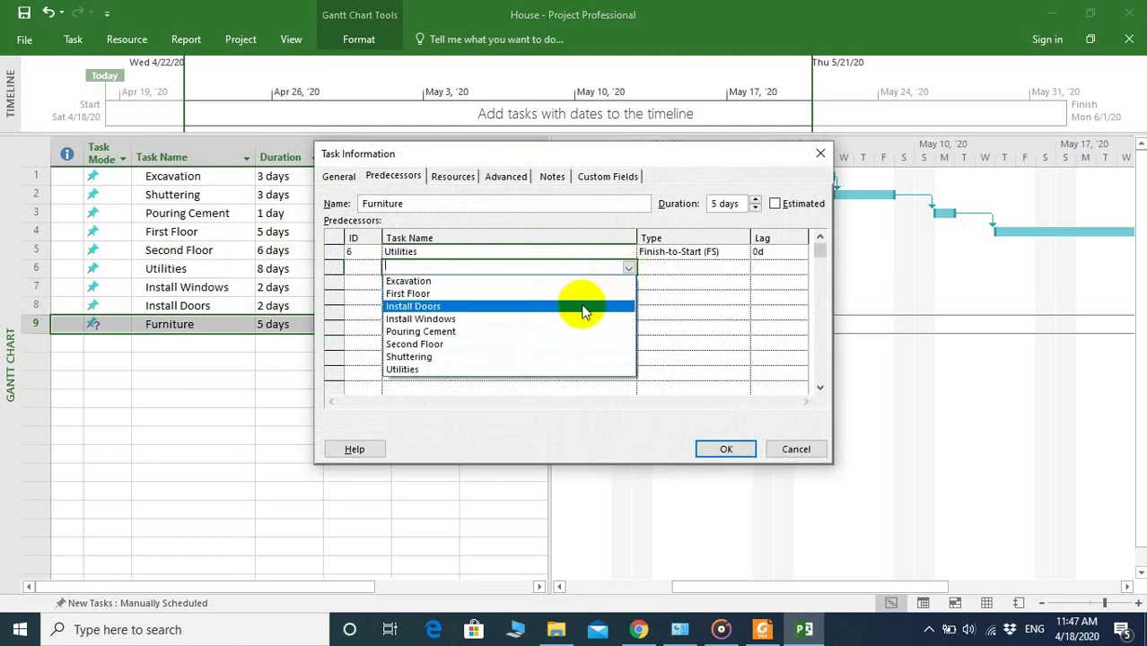
pyautogui.click(582, 307)
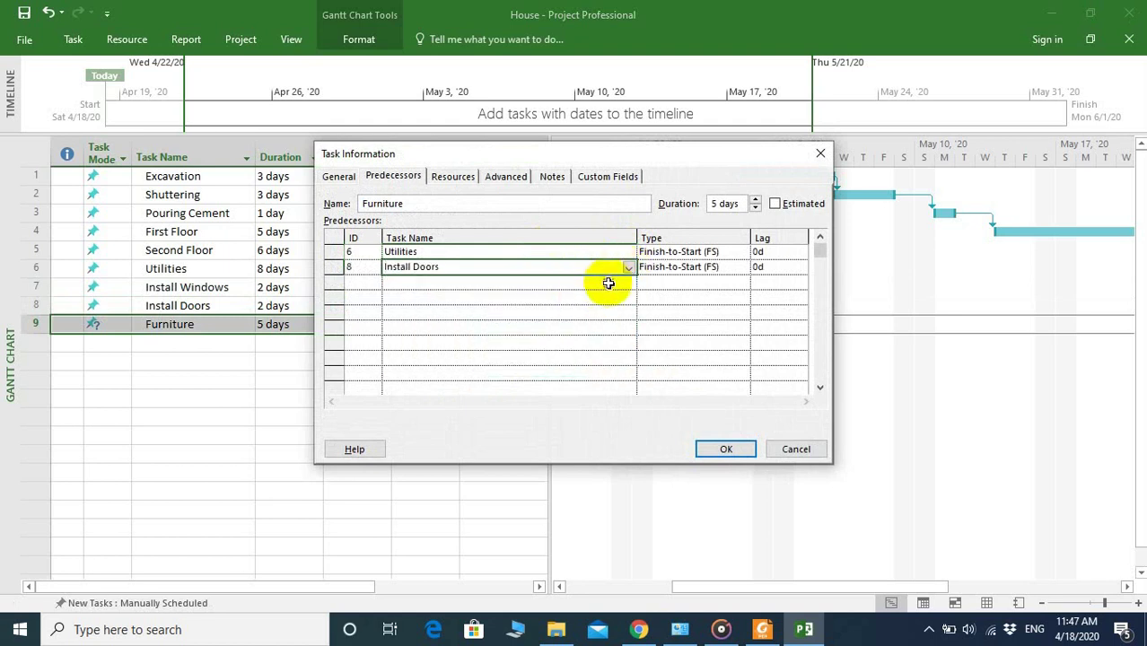
pyautogui.click(609, 284)
pyautogui.click(628, 284)
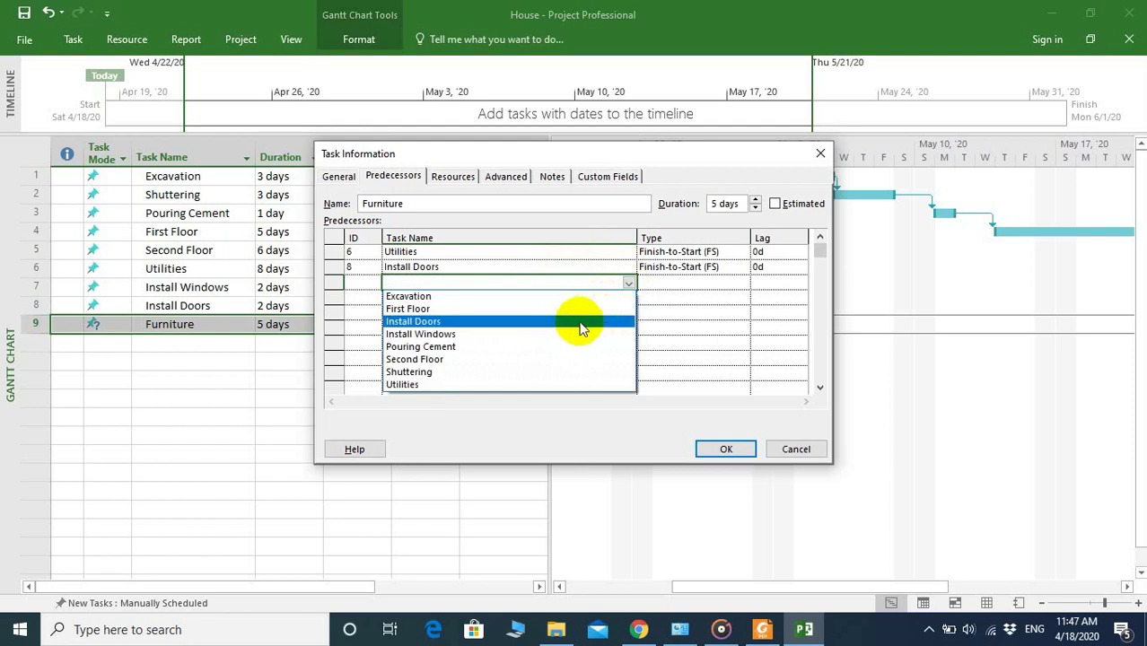
pyautogui.click(577, 335)
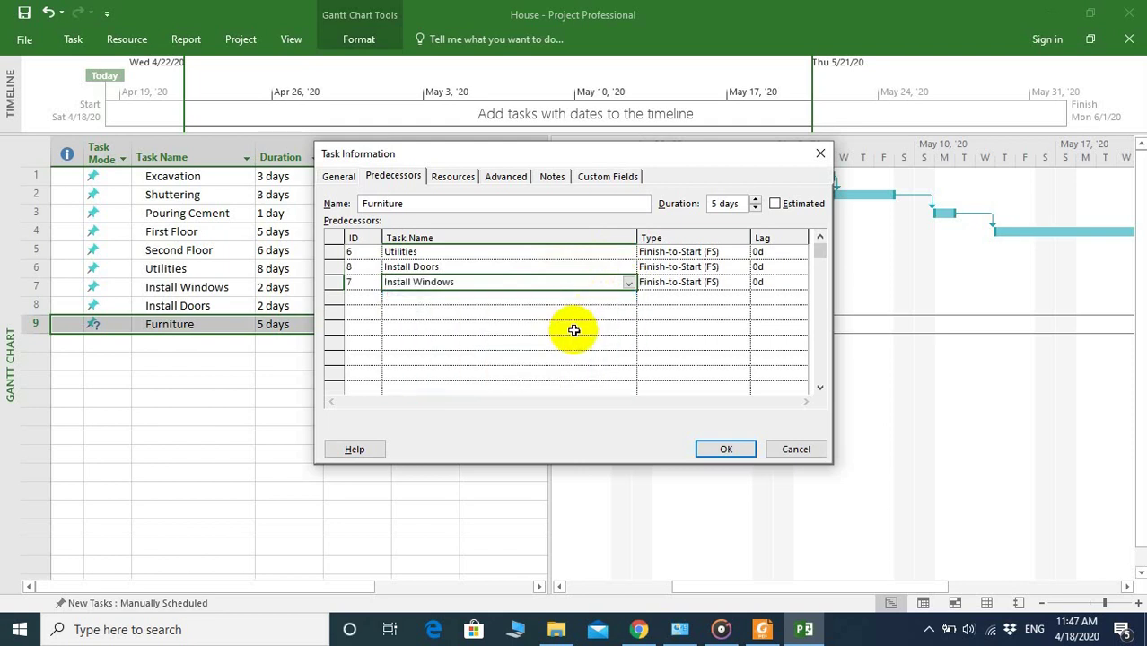
pyautogui.click(723, 448)
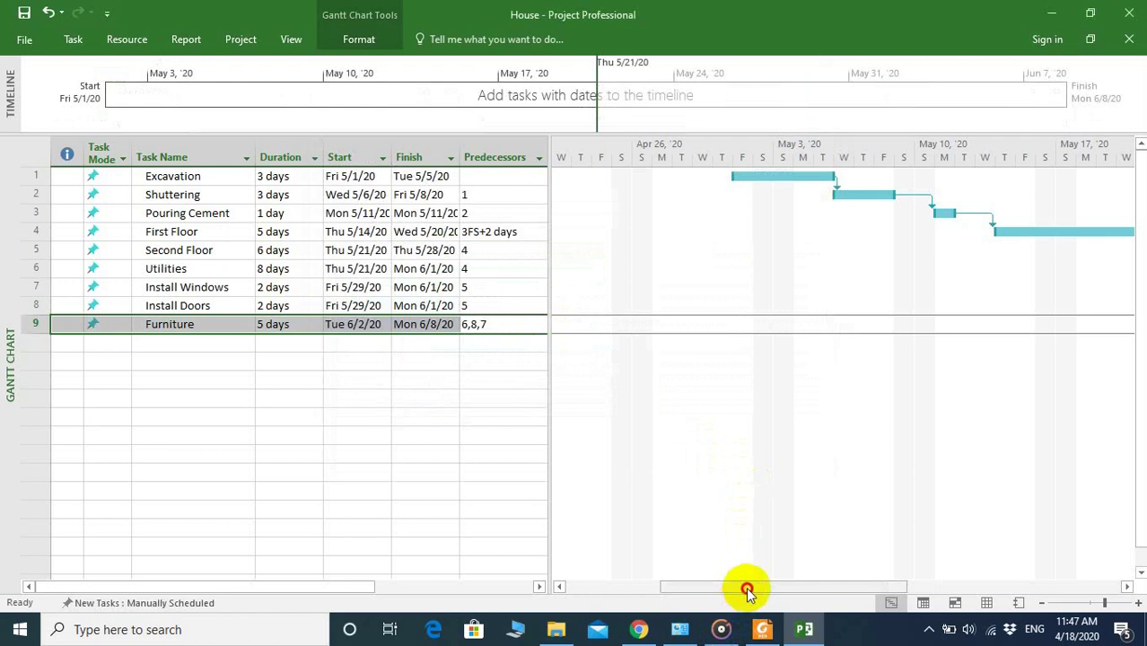
pyautogui.moveTo(747, 587); pyautogui.dragTo(792, 563)
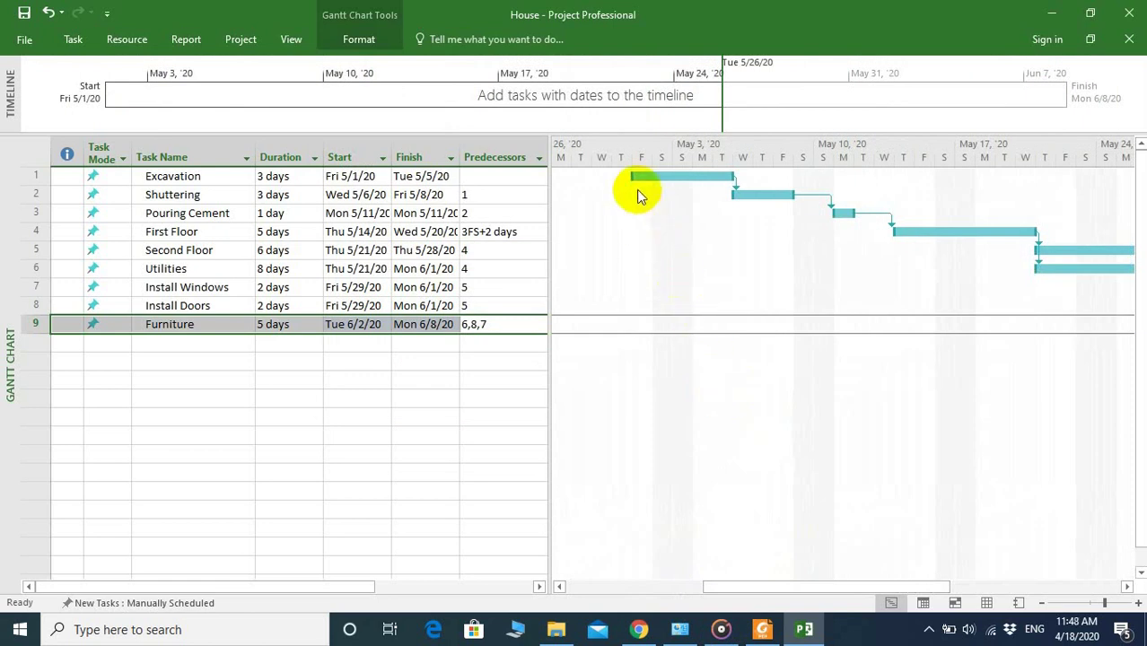
# Set the House project's fiscal year to start in July in the scheduling options
pyautogui.click(27, 40)
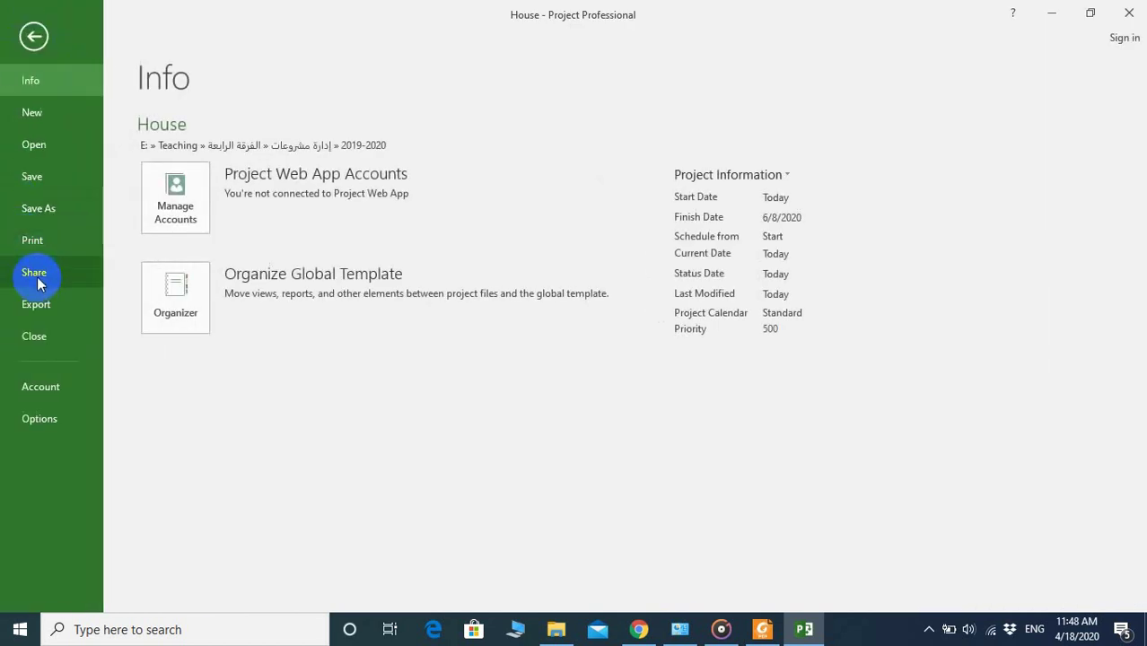
pyautogui.click(41, 420)
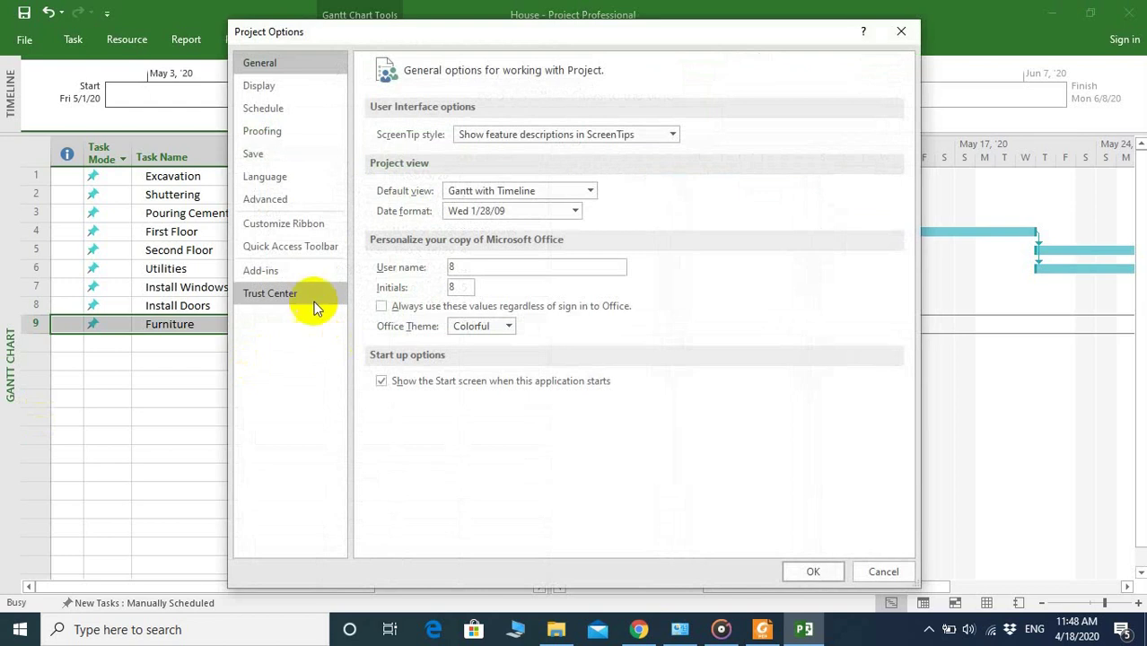
pyautogui.click(286, 114)
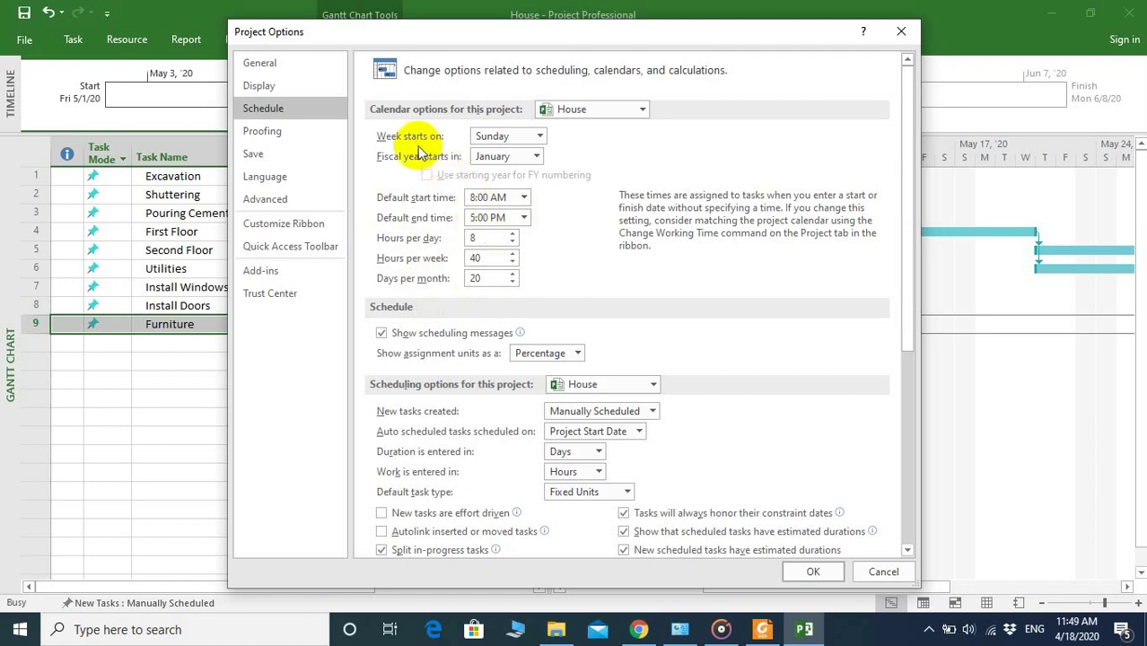
pyautogui.click(539, 137)
pyautogui.click(539, 137)
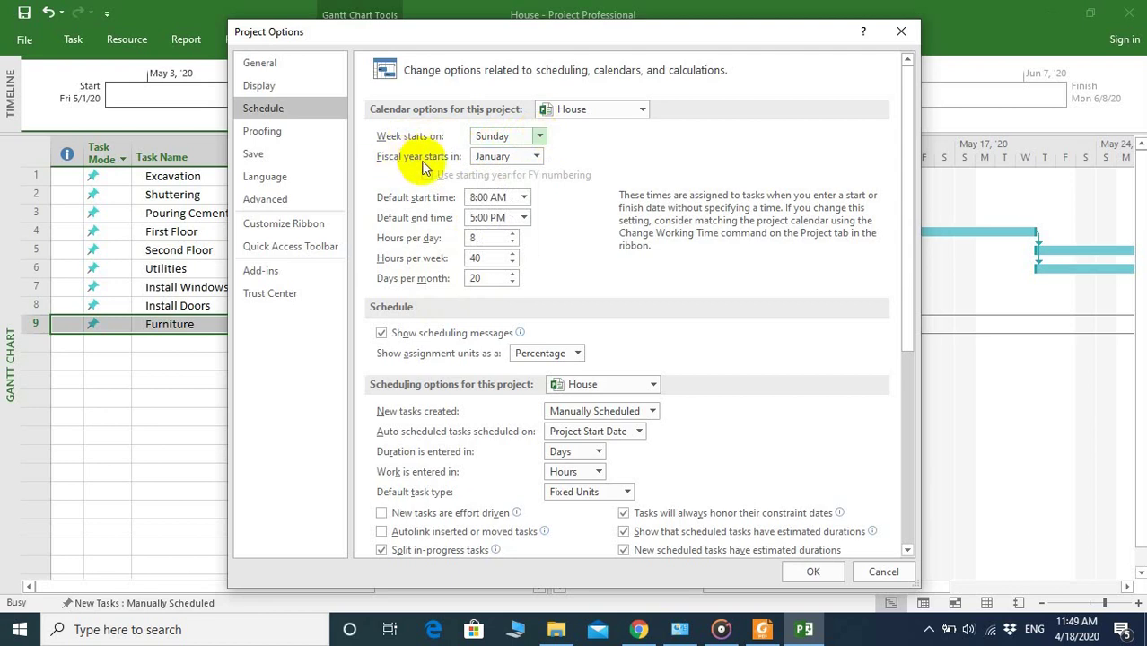
pyautogui.click(538, 156)
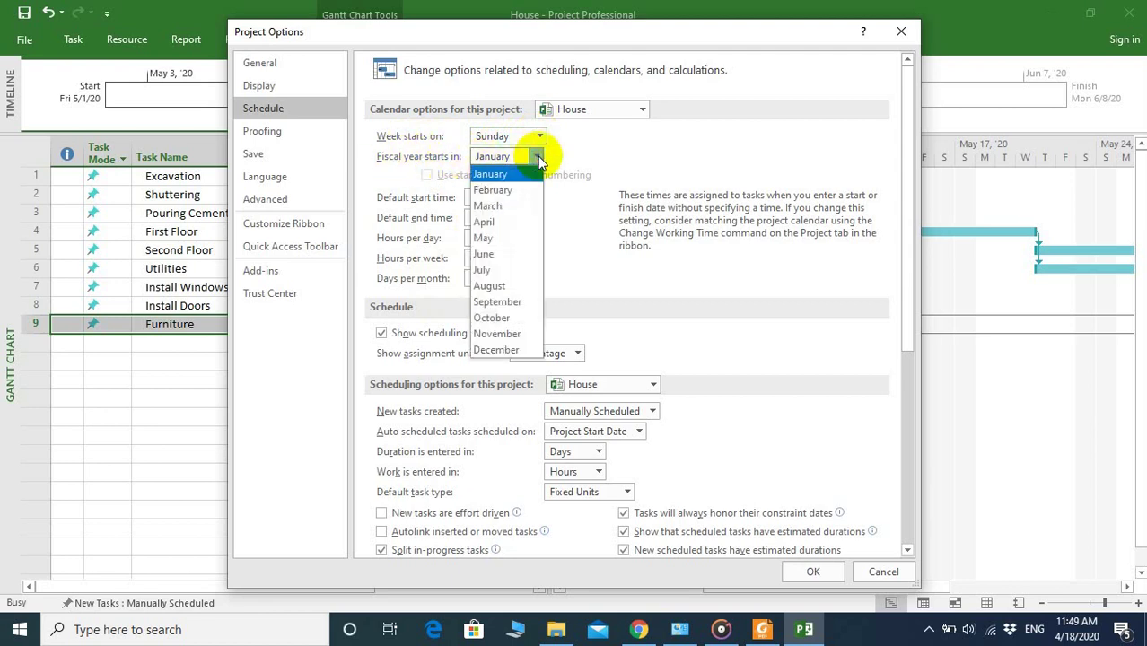
pyautogui.click(502, 270)
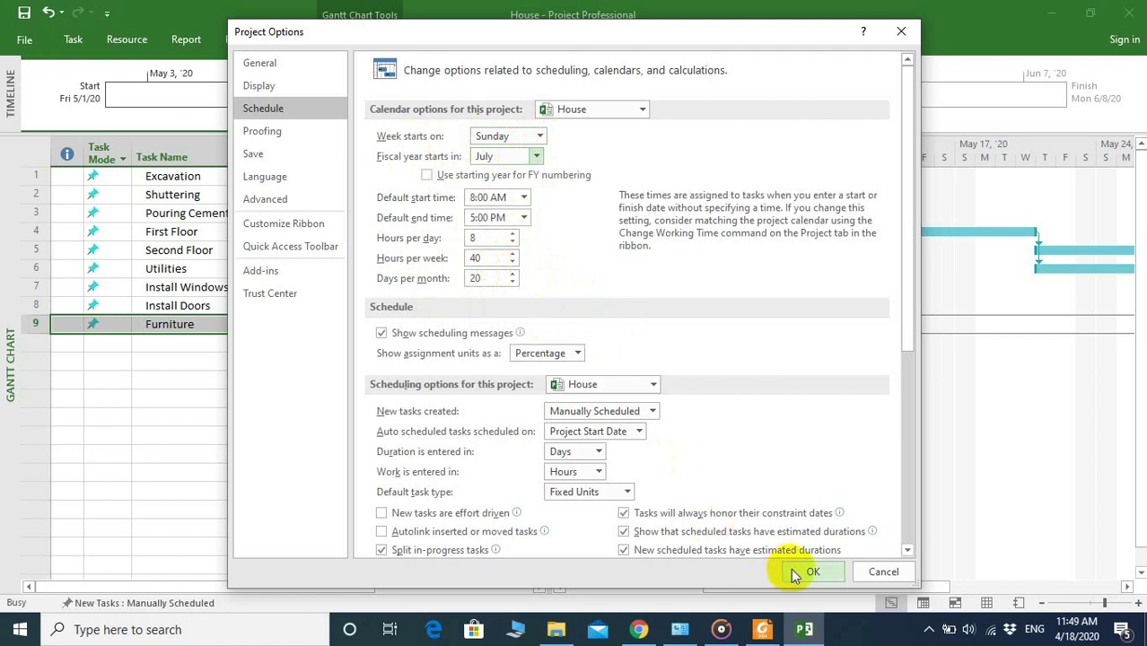
pyautogui.click(794, 571)
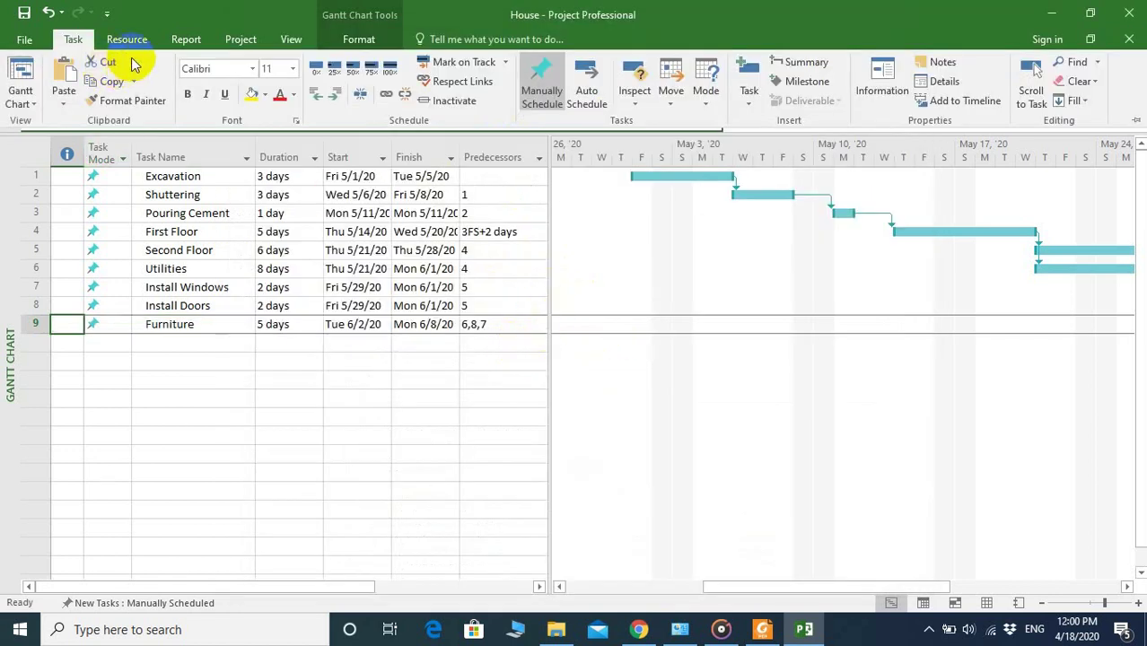
# Examine the task sequence in the Network Diagram view from Excavation to Furniture, and return to the Gantt Chart view
pyautogui.click(36, 106)
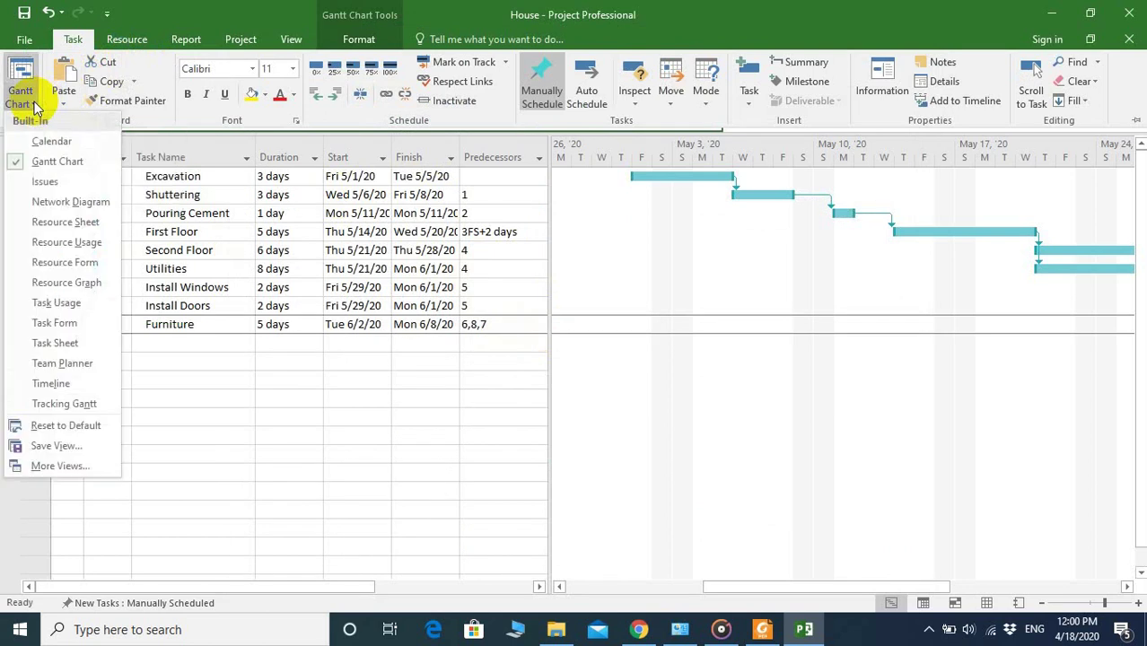
pyautogui.click(65, 205)
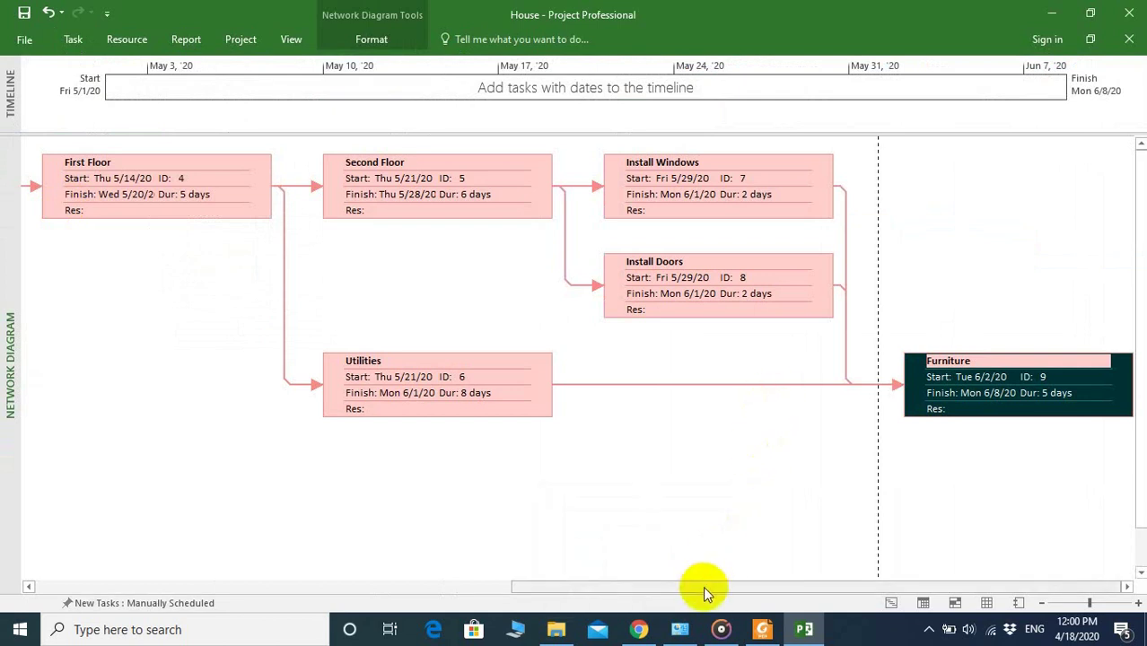
pyautogui.moveTo(705, 590); pyautogui.dragTo(225, 583)
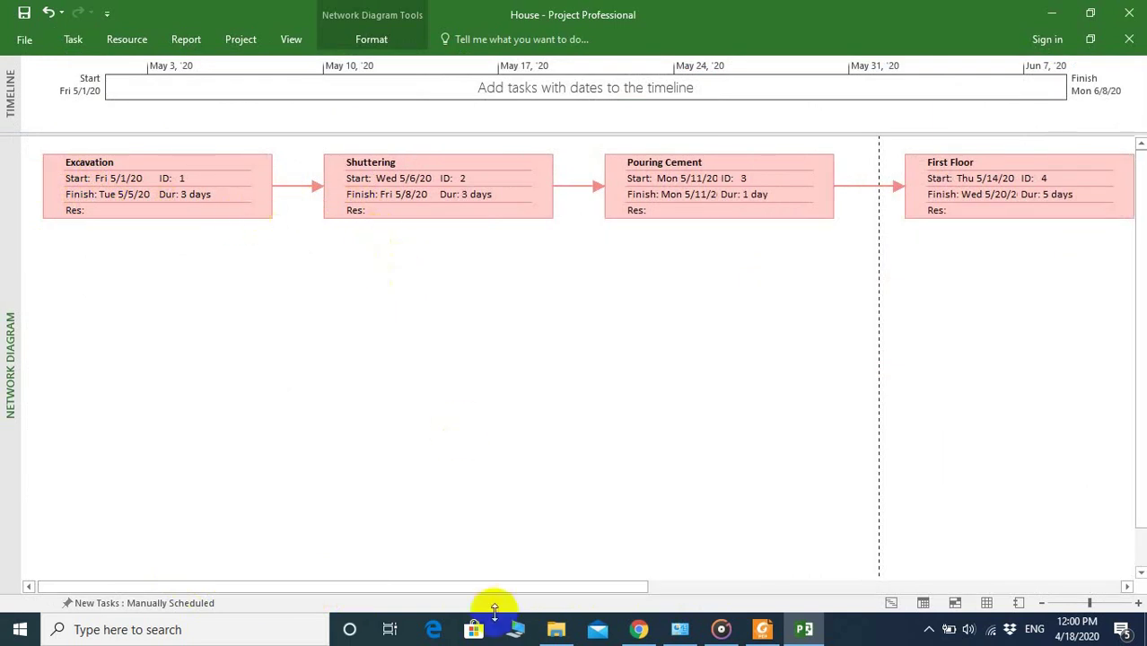
pyautogui.moveTo(512, 588); pyautogui.dragTo(673, 583)
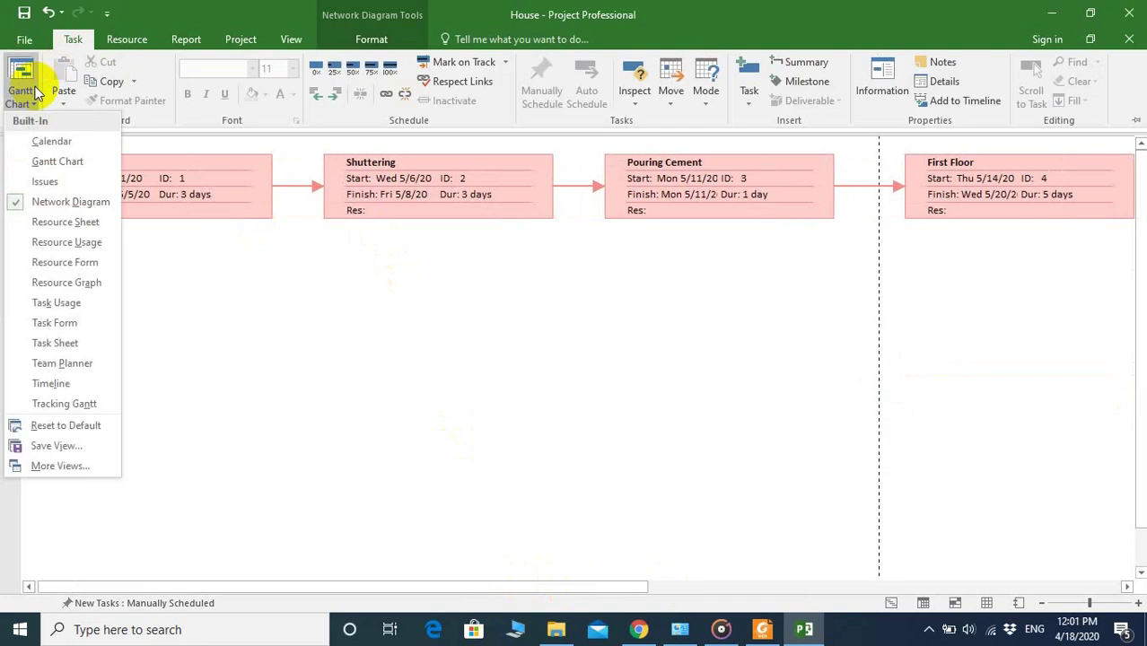
pyautogui.click(37, 162)
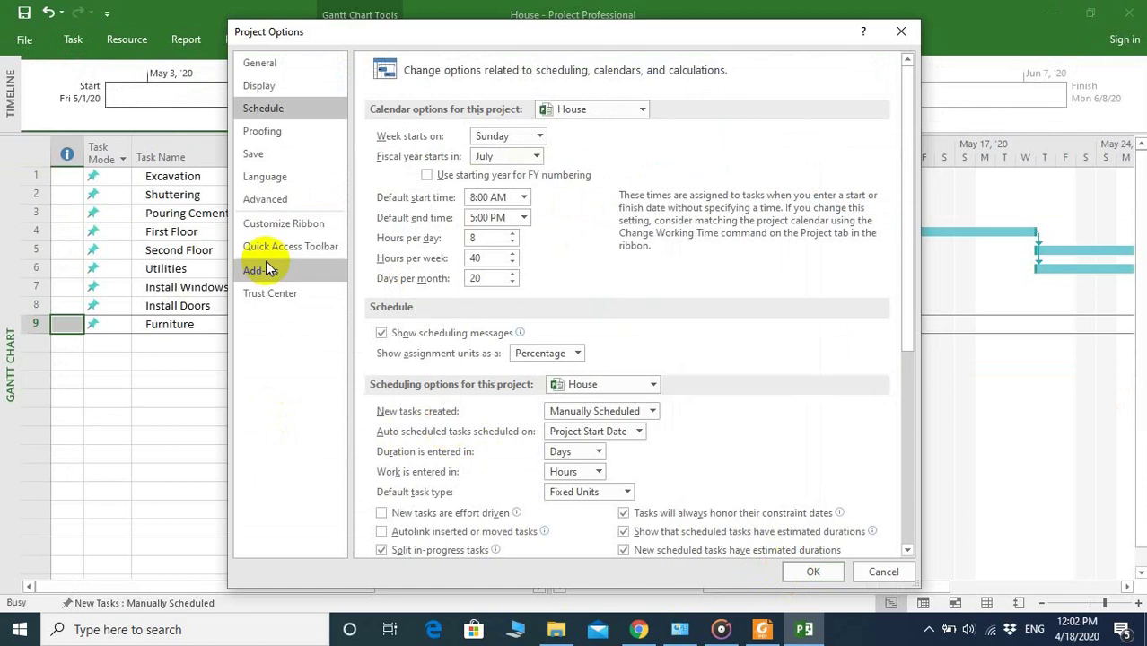
# Set the House project's currency to EGP in the display options
pyautogui.click(275, 95)
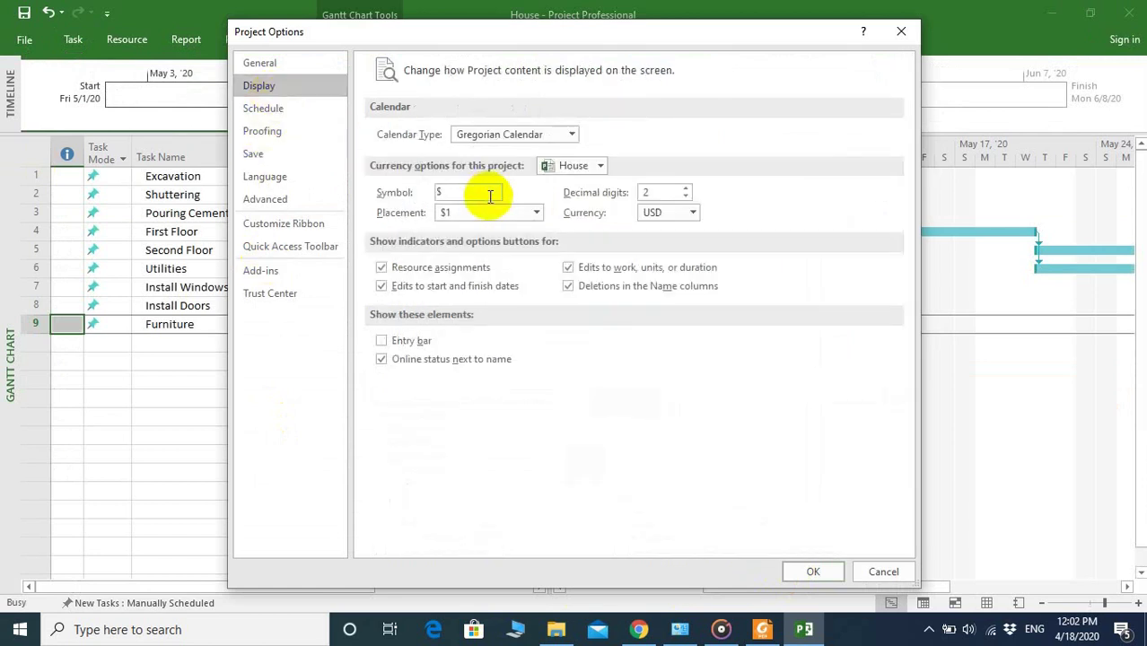
pyautogui.click(693, 212)
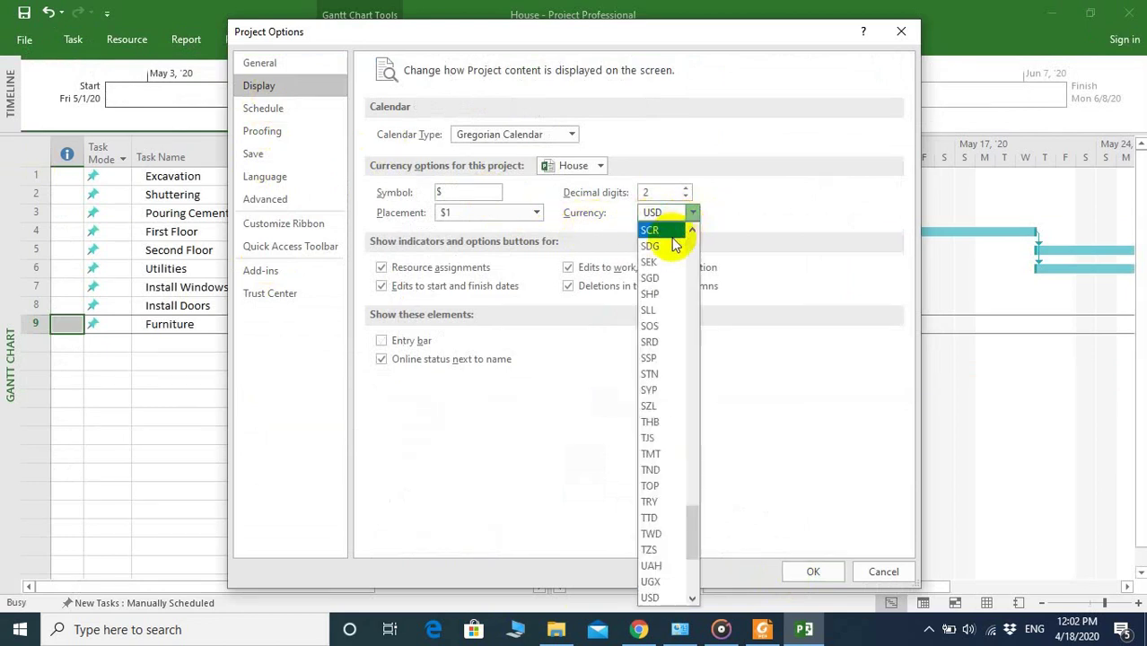
pyautogui.scroll(20, 673, 245)
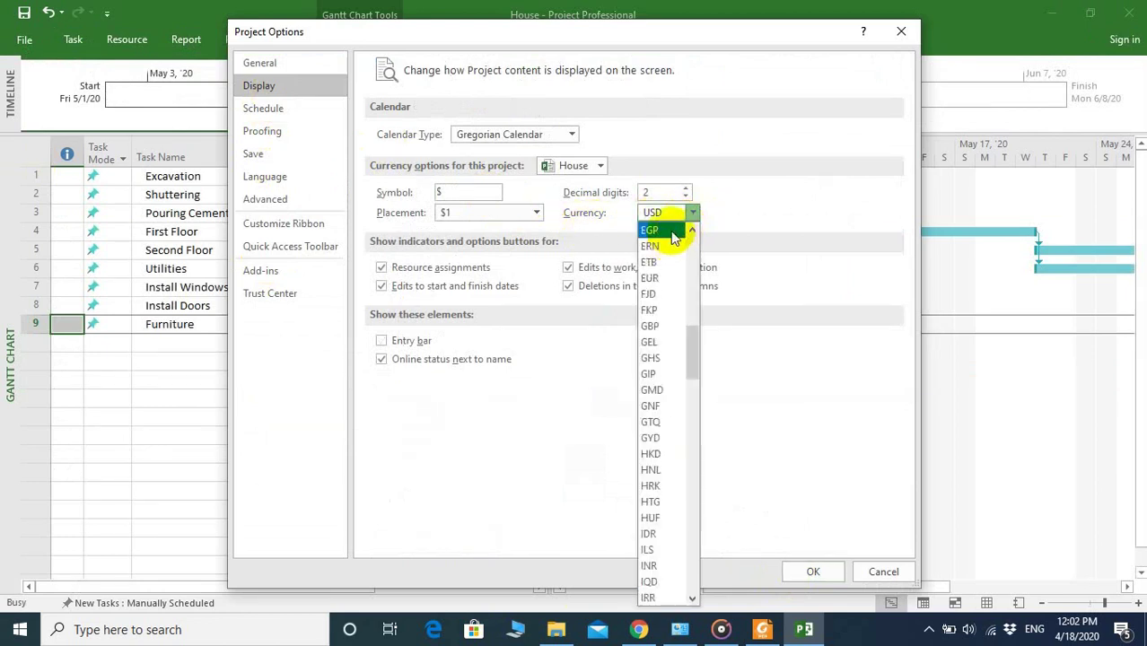
pyautogui.click(660, 230)
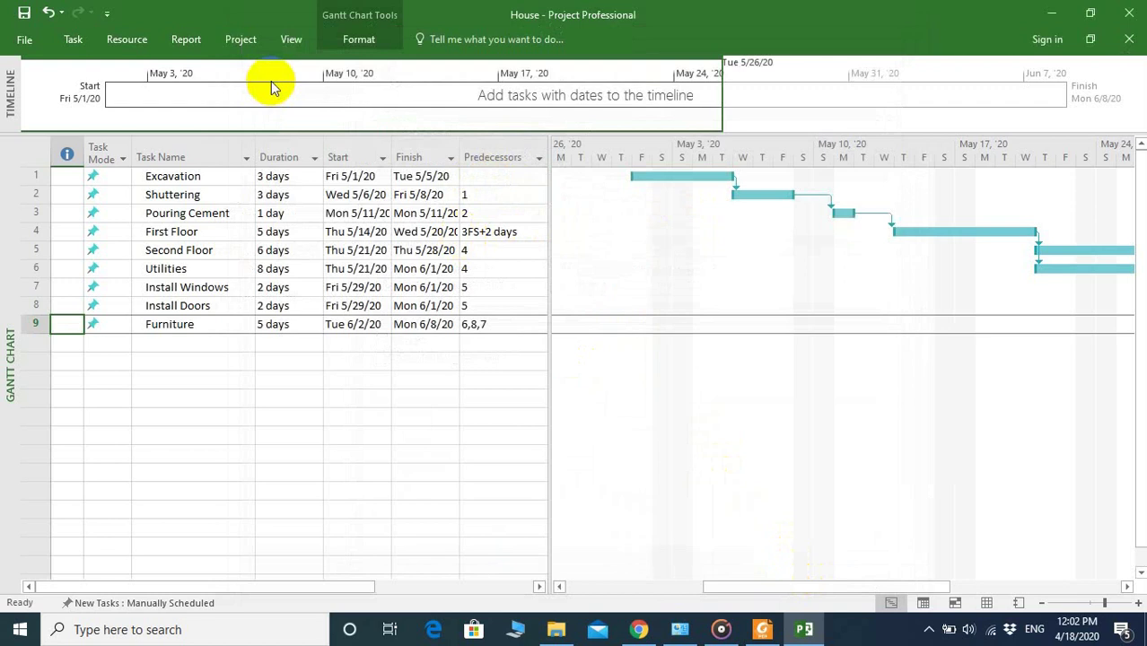
# Open the working time settings of the Standard project calendar and examine the name, start and finish entries for calendar exceptions
pyautogui.click(254, 7)
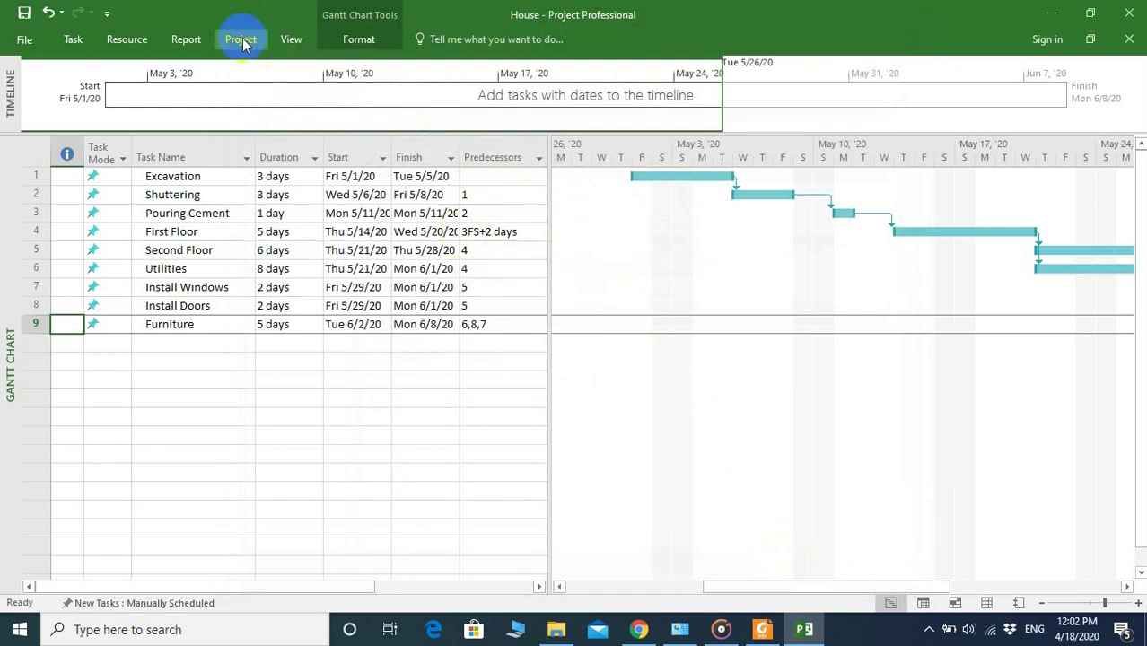
pyautogui.click(243, 43)
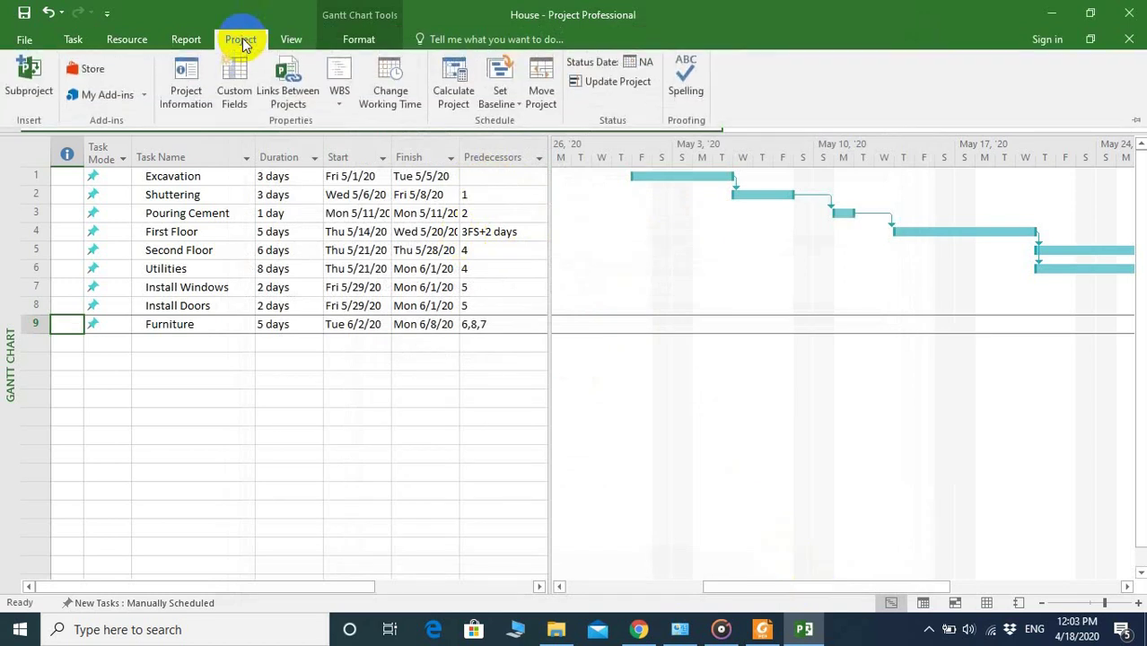
pyautogui.click(403, 106)
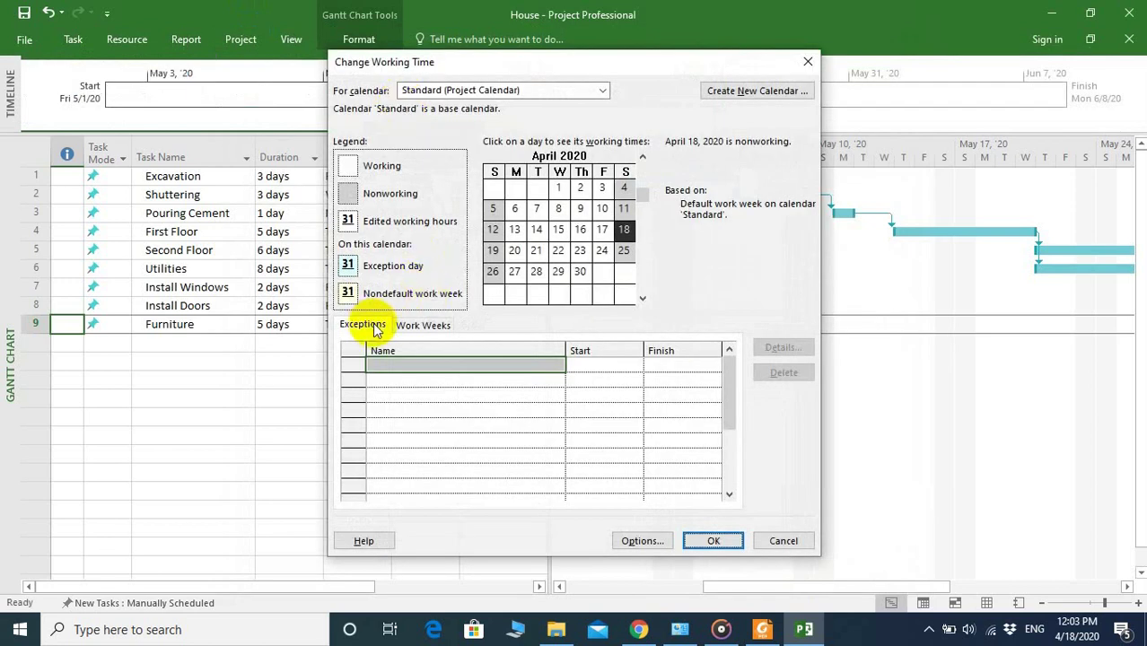
pyautogui.click(457, 366)
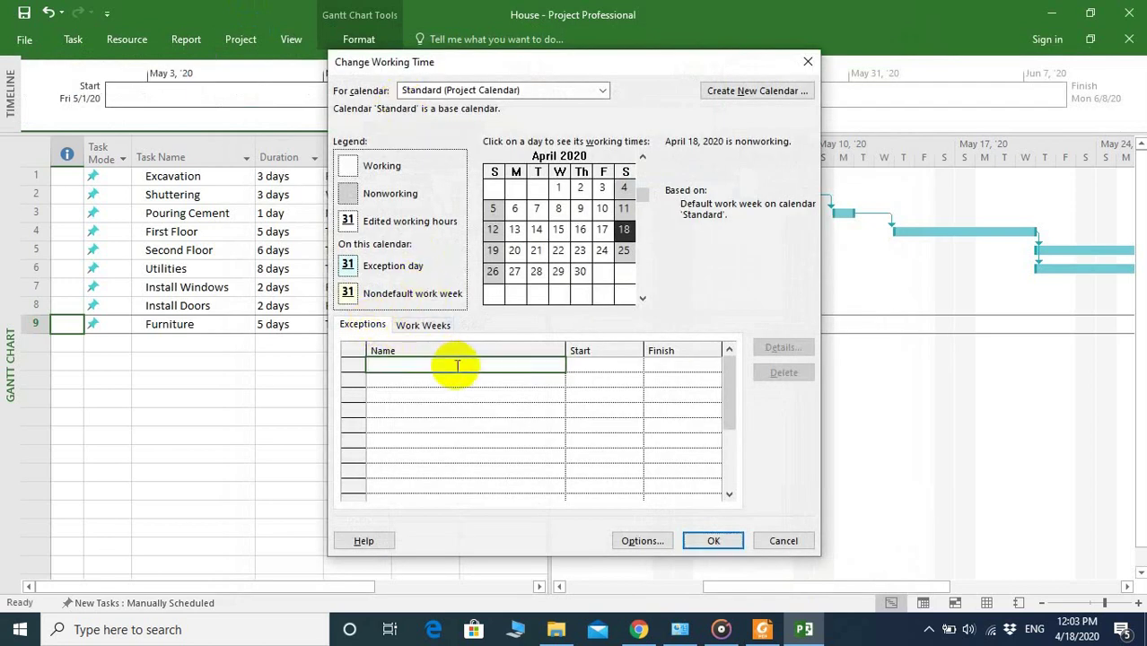
pyautogui.click(354, 365)
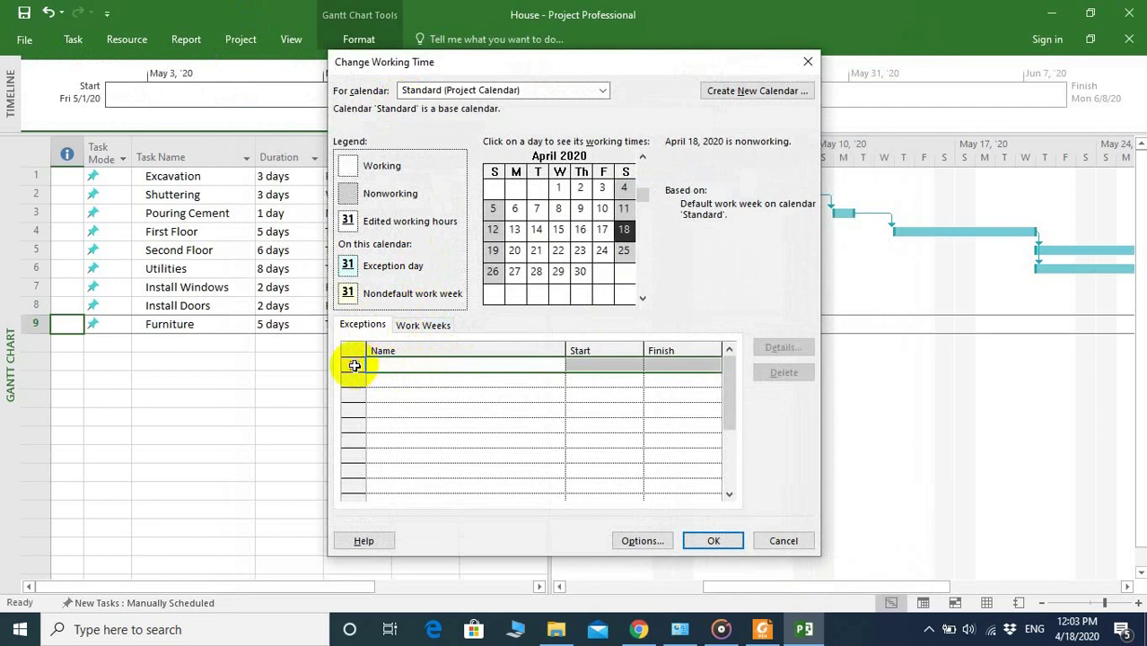
pyautogui.click(631, 363)
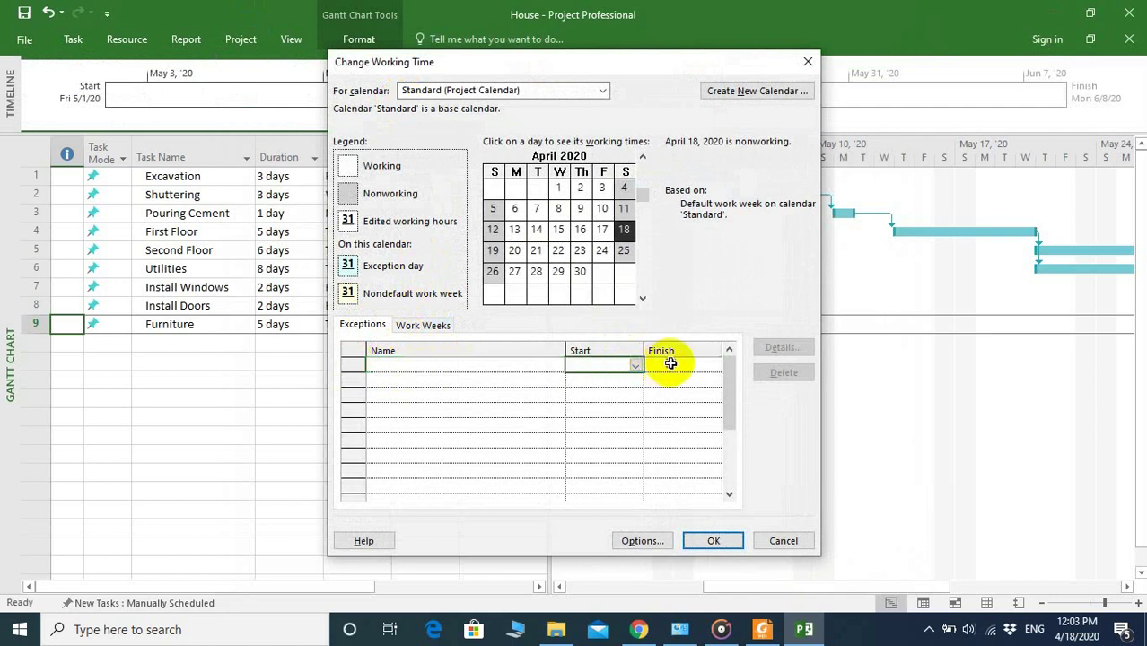
pyautogui.click(670, 364)
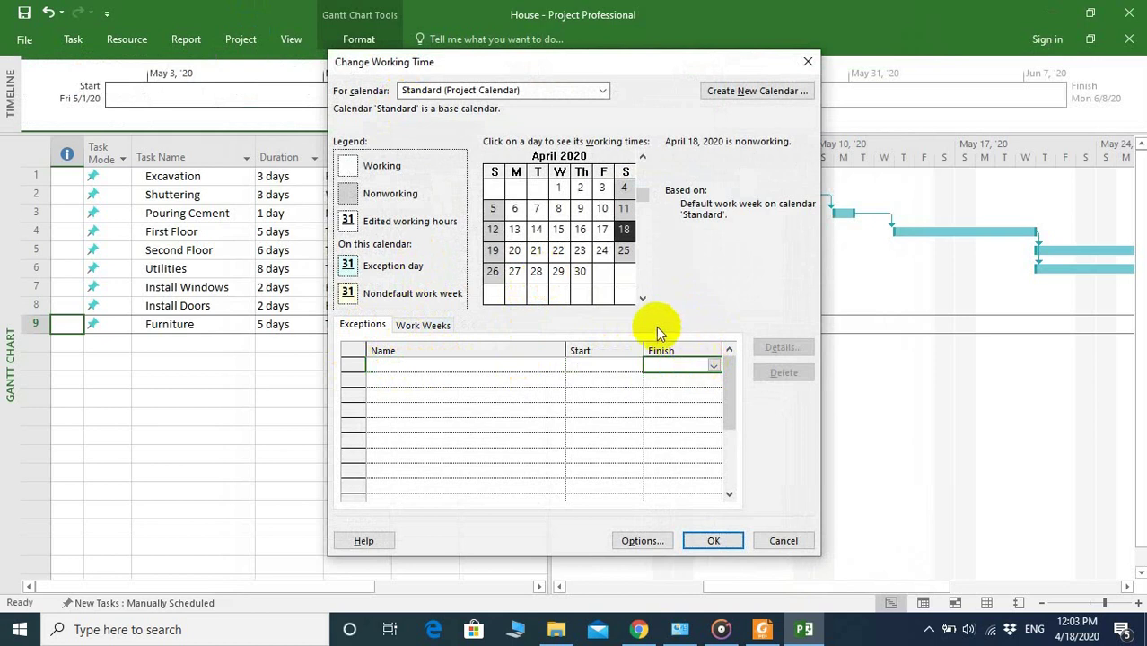
# Try setting Friday as nonworking time in the Standard calendar's default work week, and discard the calendar changes
pyautogui.click(414, 325)
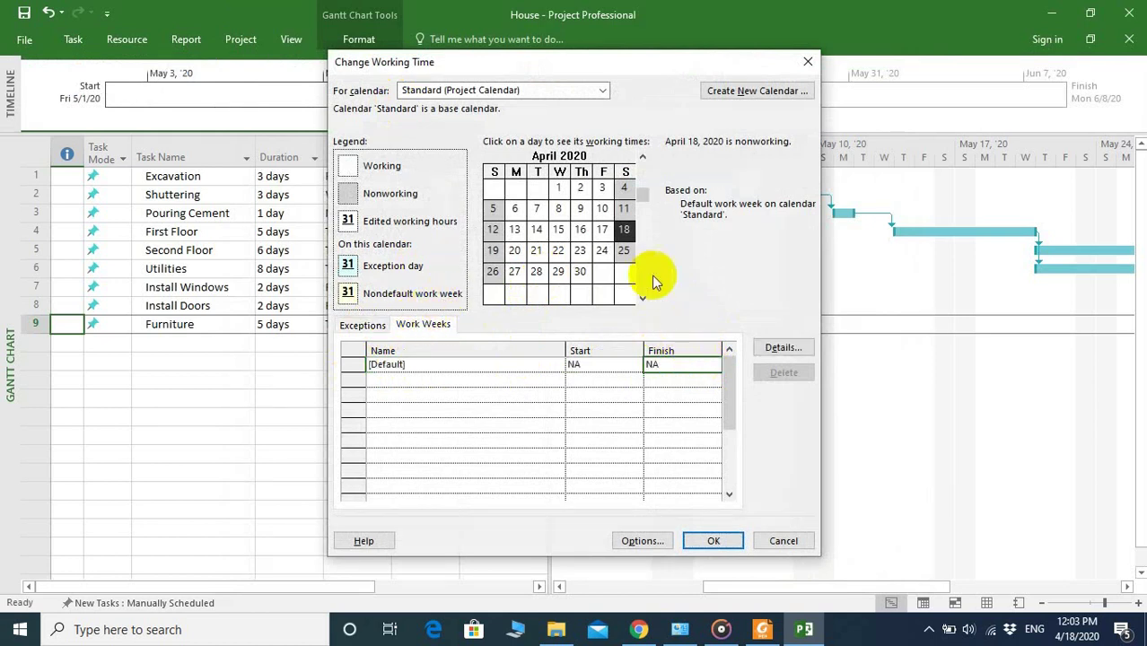
pyautogui.click(769, 350)
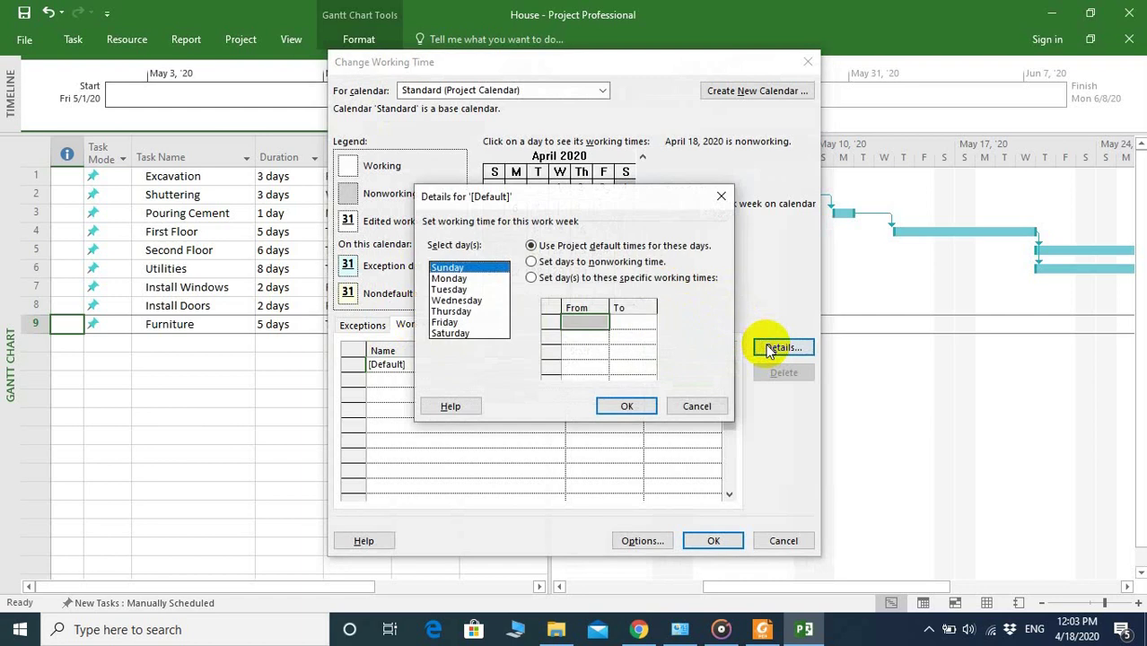
pyautogui.click(453, 323)
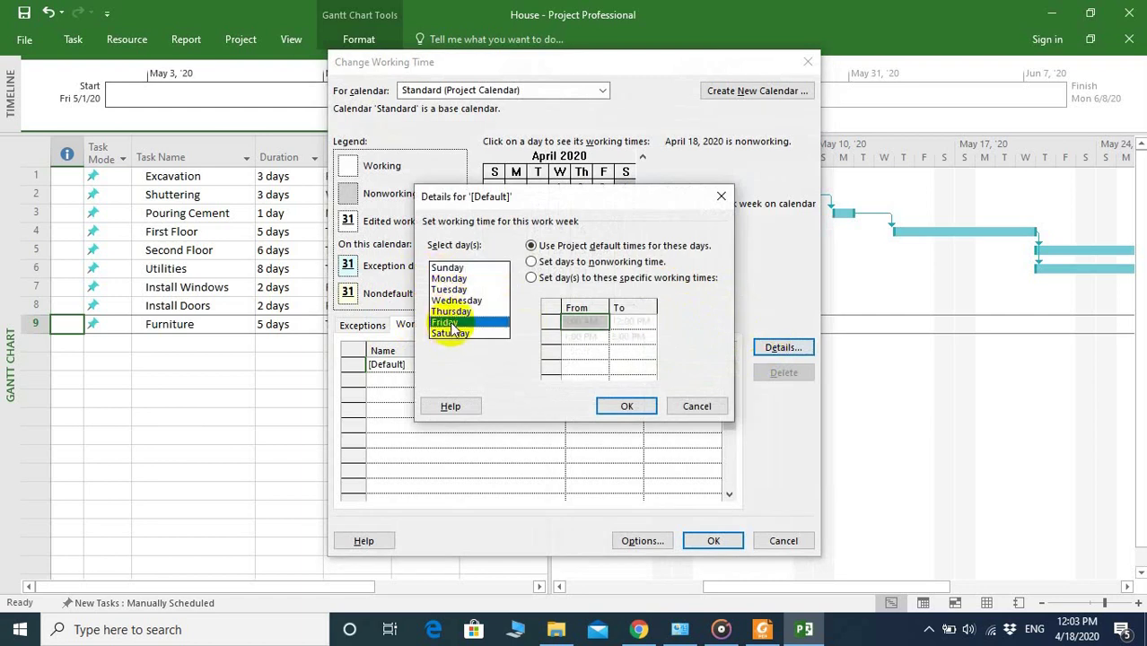
pyautogui.click(532, 262)
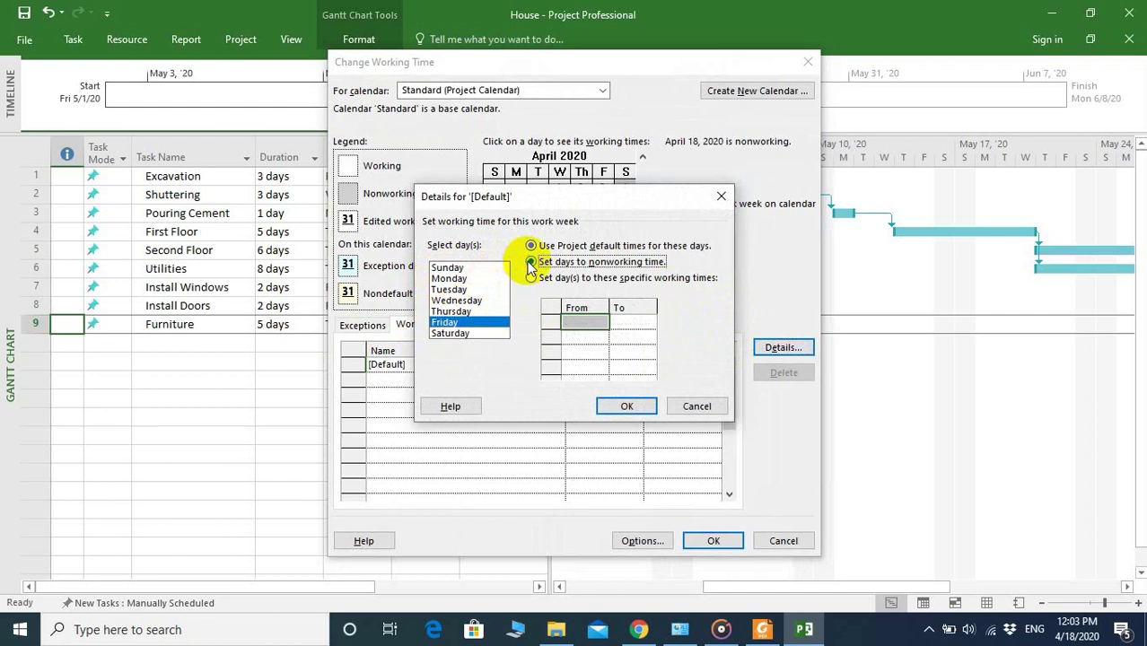
pyautogui.click(620, 408)
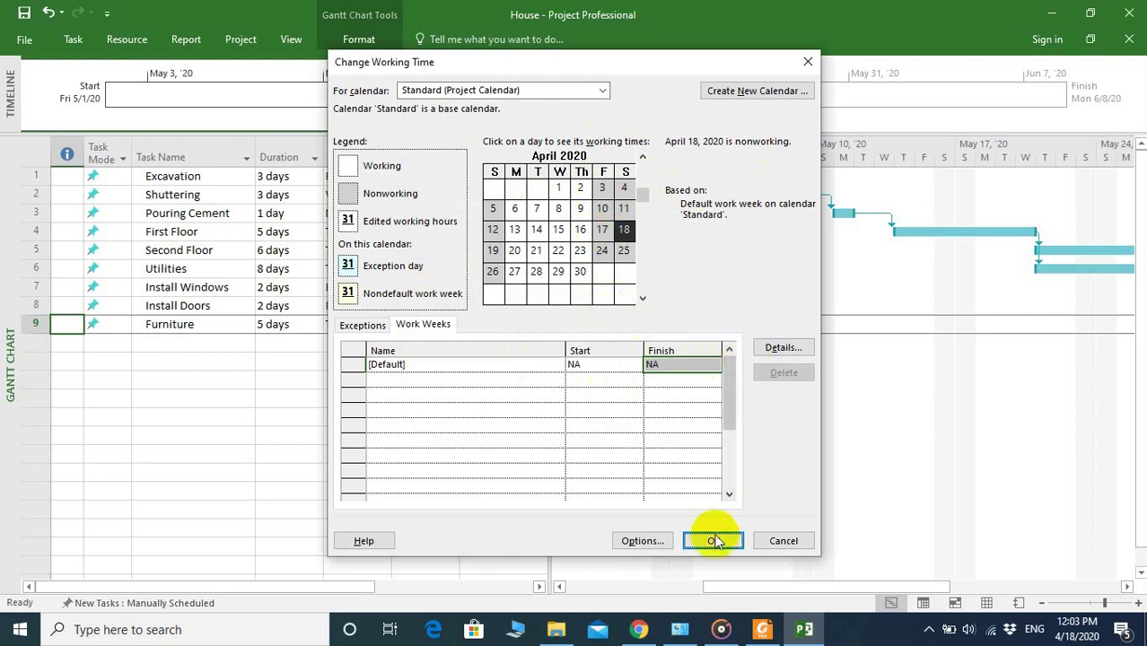
pyautogui.click(771, 540)
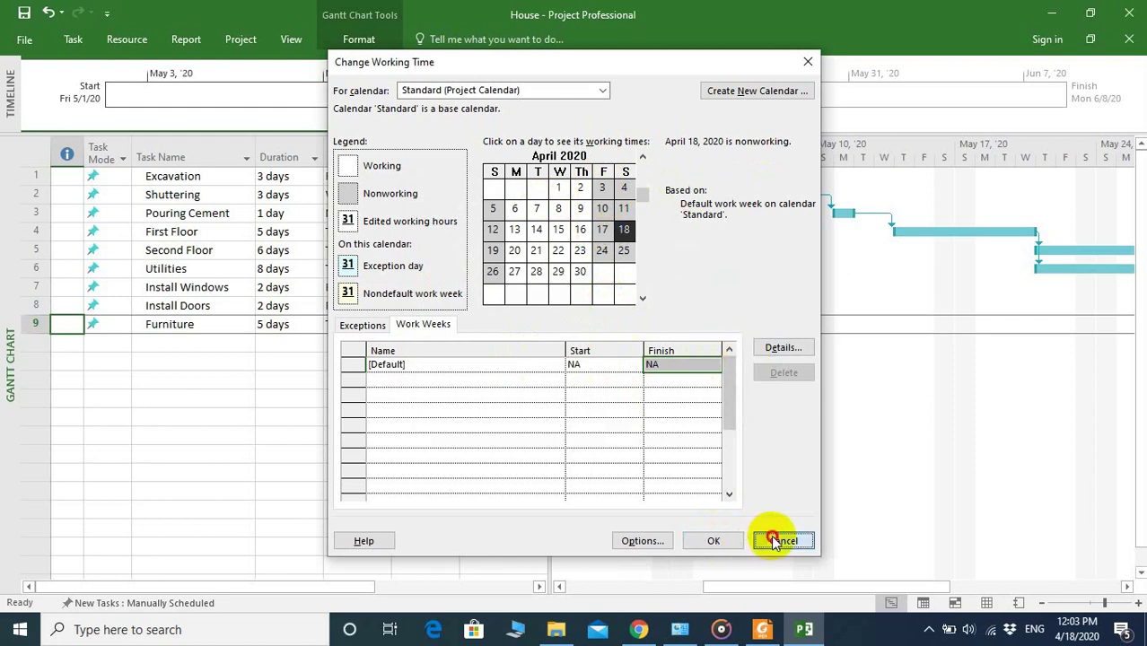